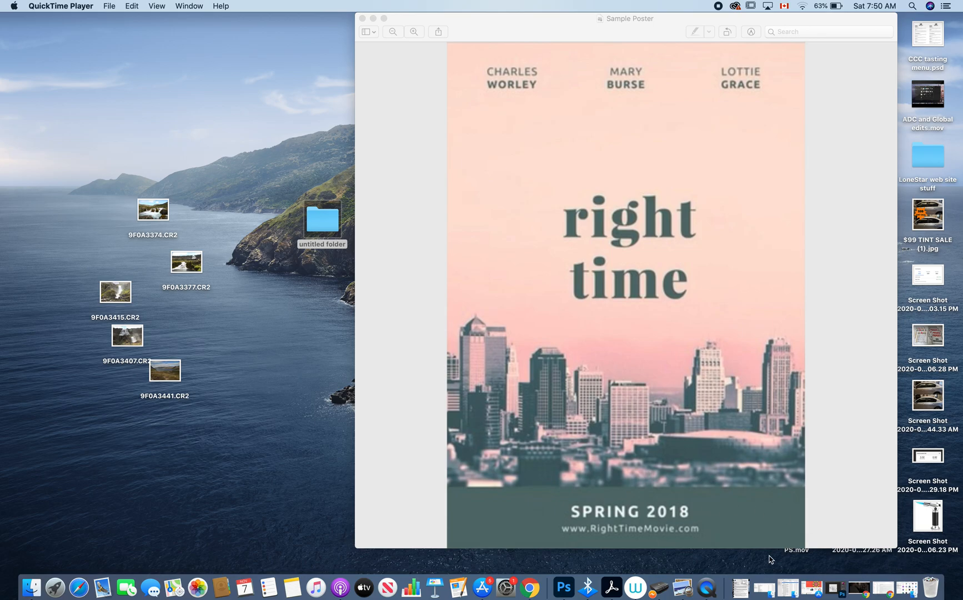
- Switch to Photoshop and create an 11 x 17 inch portrait document named Poster at 300 pixels/inch in RGB Color
{"action": "left_click", "coordinate": [564, 588]}
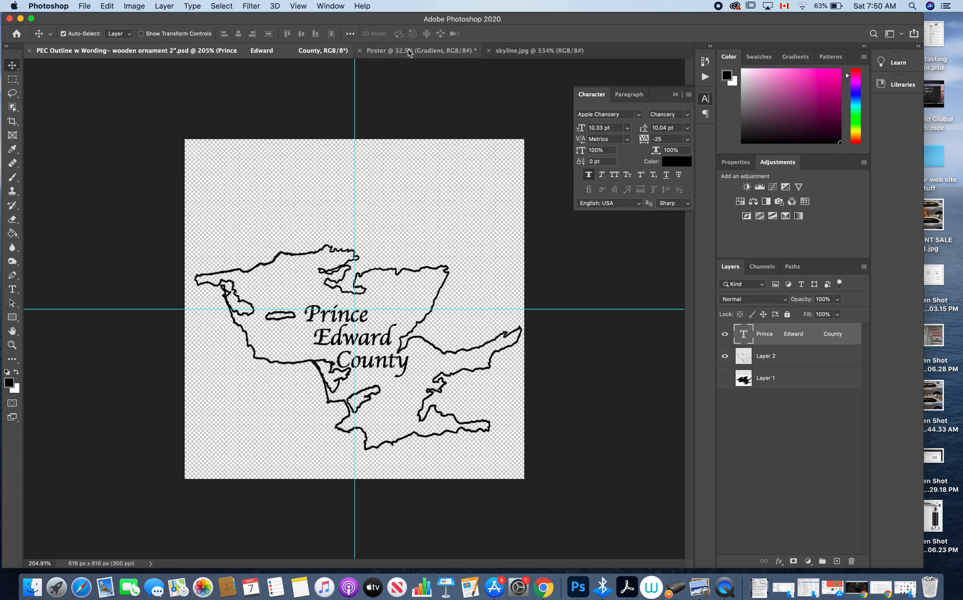
{"action": "left_click", "coordinate": [82, 6]}
{"action": "left_click", "coordinate": [92, 19]}
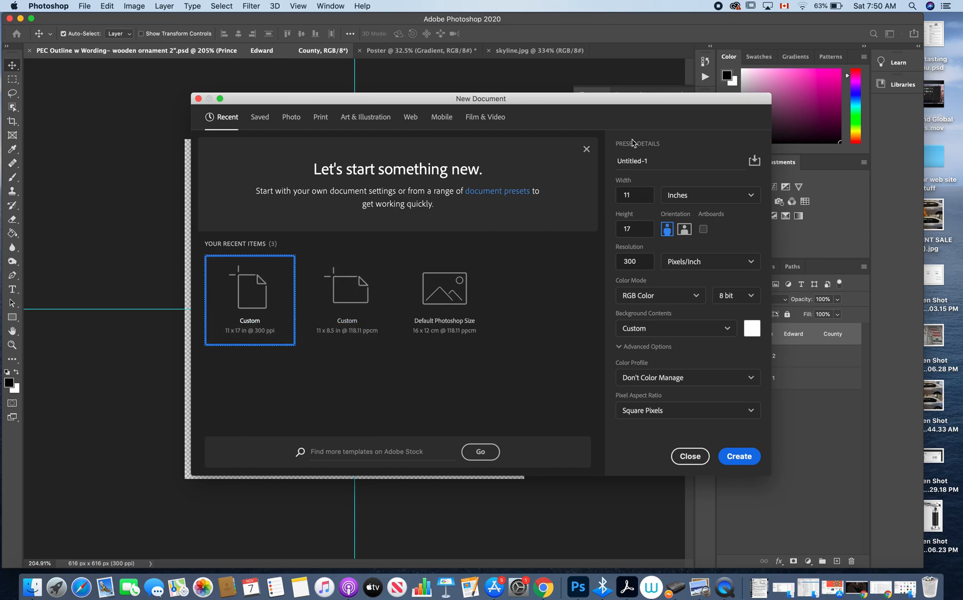
{"action": "left_click", "coordinate": [611, 161]}
{"action": "type", "text": "Poster"}
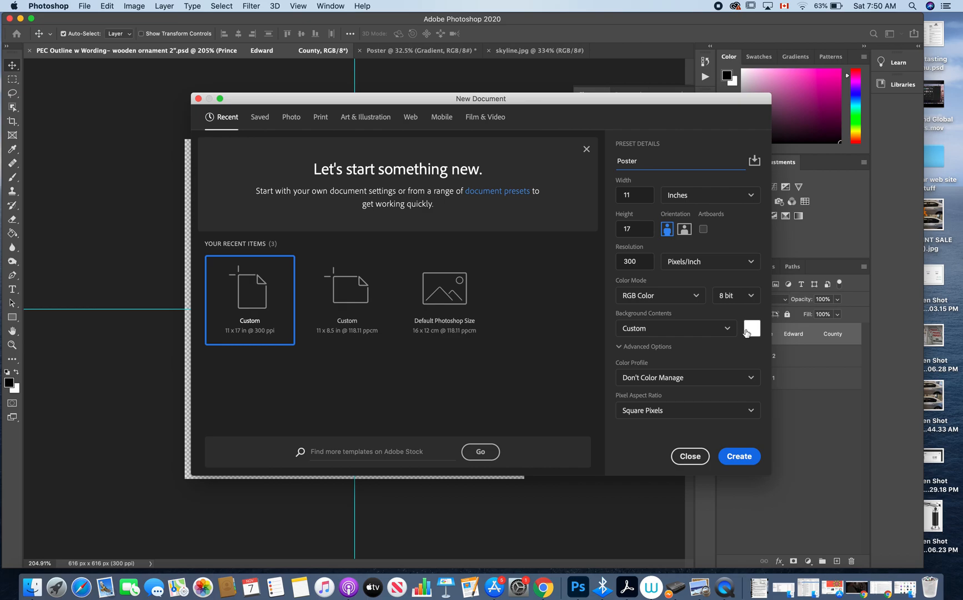
{"action": "left_click", "coordinate": [737, 456]}
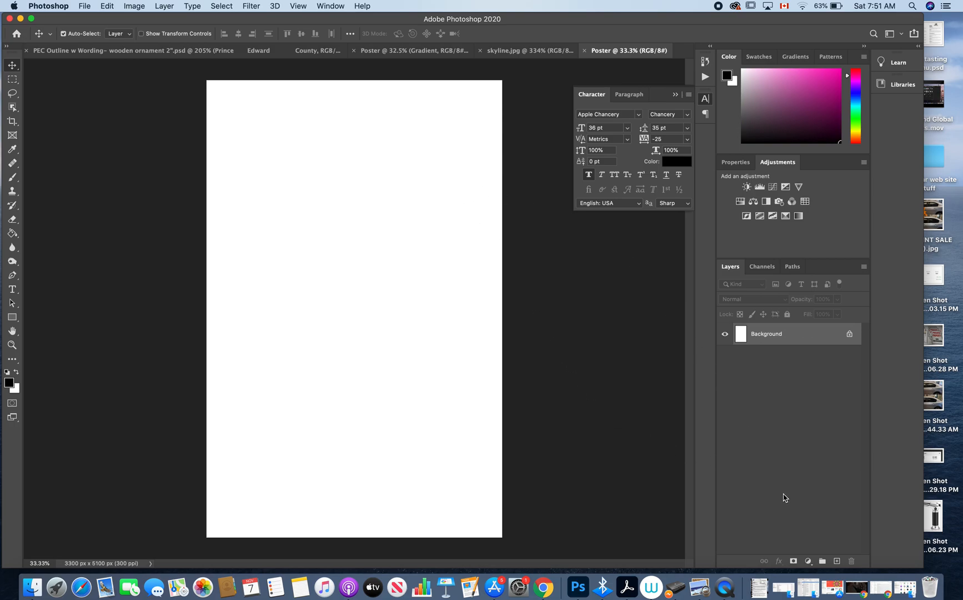
- Add a new layer above the background and name it Gradient
{"action": "left_click", "coordinate": [837, 561]}
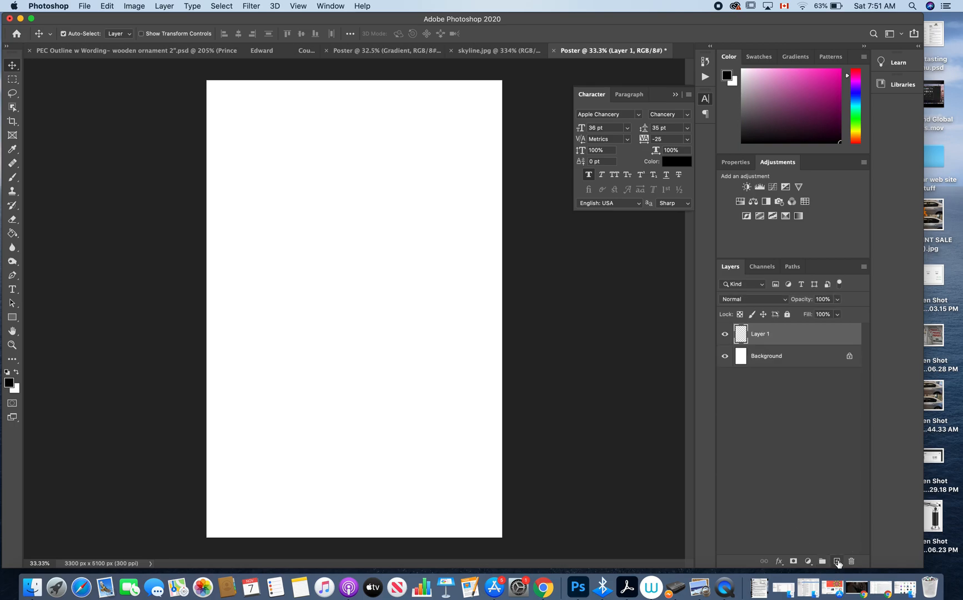
{"action": "double_click", "coordinate": [765, 334]}
{"action": "type", "text": "Gradient"}
{"action": "left_click", "coordinate": [642, 326]}
- Activate the Gradient tool, open its current gradient for editing and expand the Pinks and Oranges presets
{"action": "left_click", "coordinate": [12, 233]}
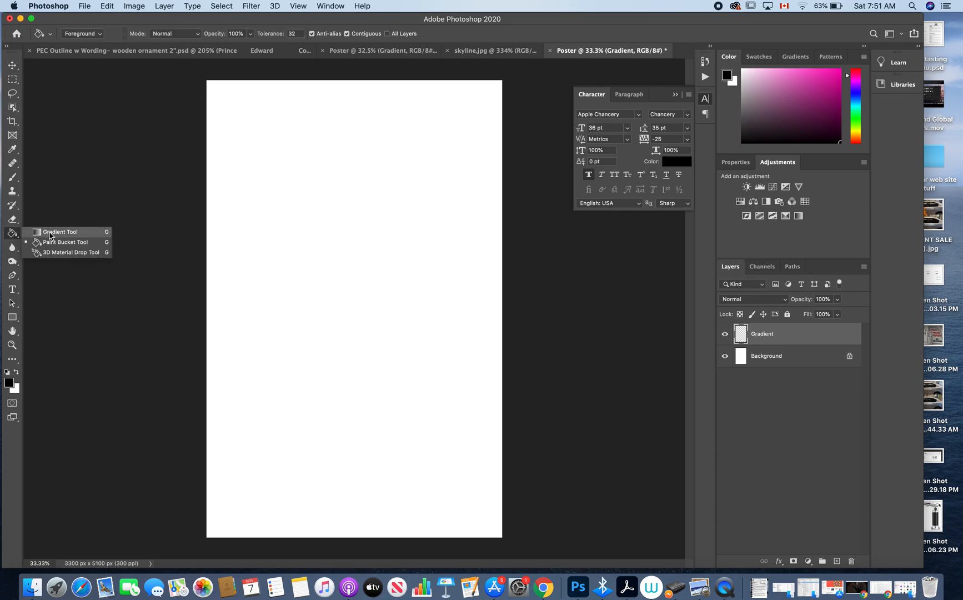
{"action": "left_click", "coordinate": [50, 233]}
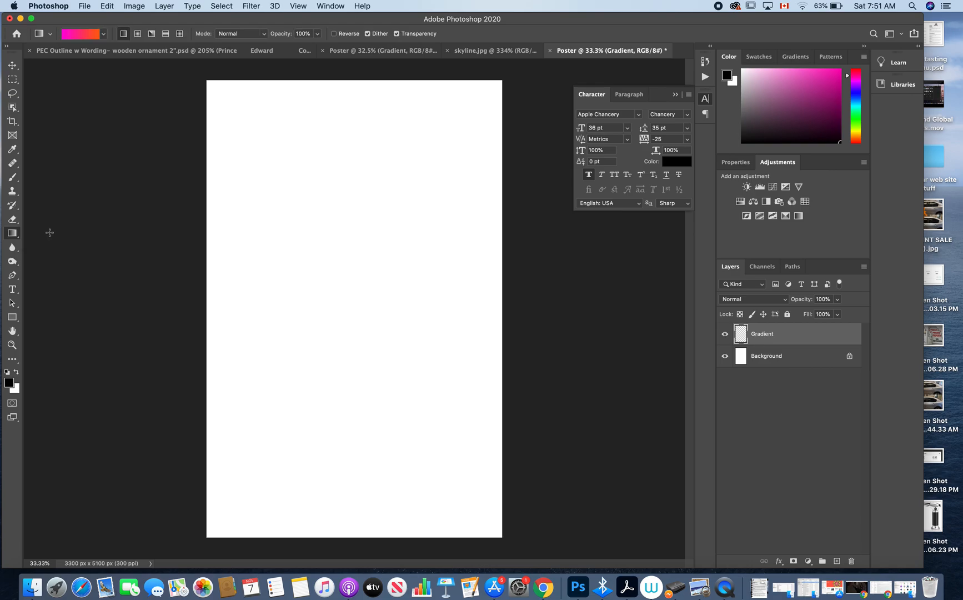
{"action": "left_click", "coordinate": [81, 35]}
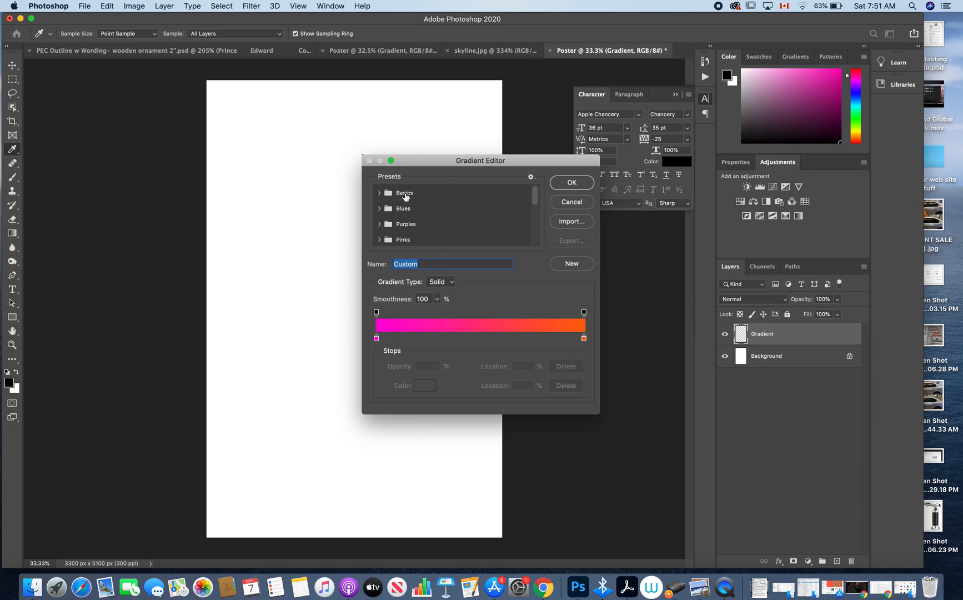
{"action": "left_click_drag", "start_coordinate": [537, 197], "coordinate": [536, 209]}
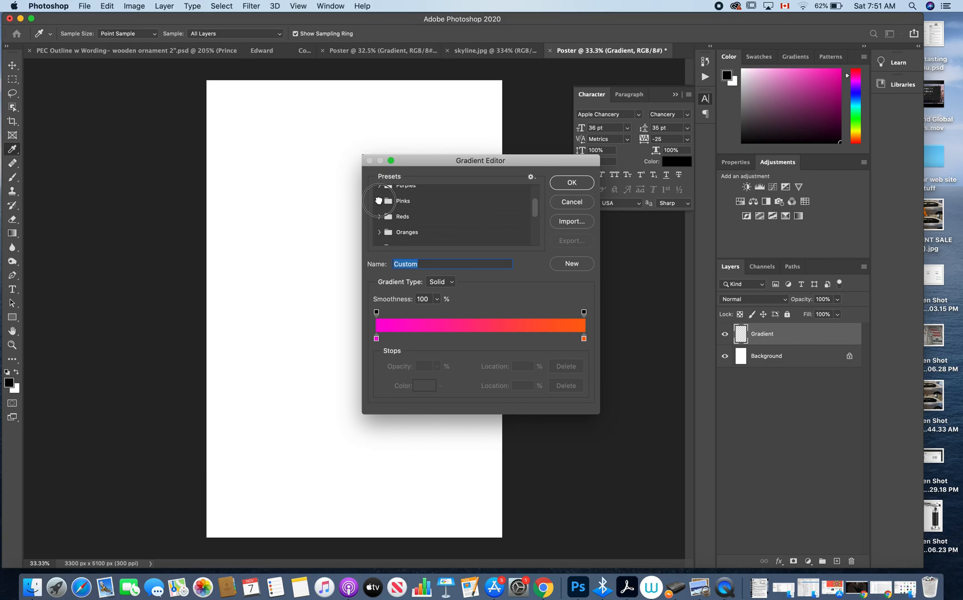
{"action": "left_click", "coordinate": [380, 201]}
{"action": "scroll", "coordinate": [427, 221], "scroll_direction": "down", "scroll_amount": 3}
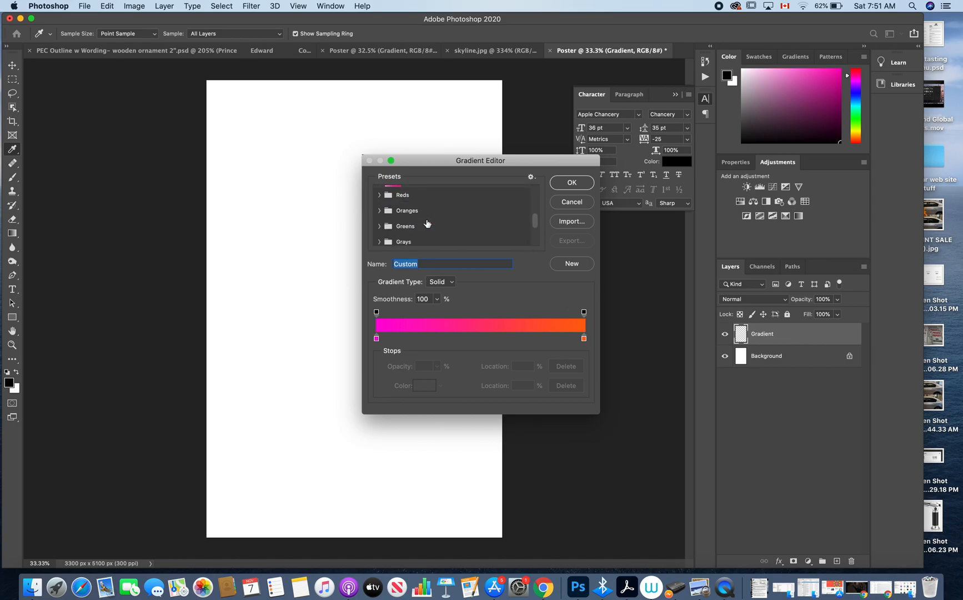
{"action": "left_click", "coordinate": [380, 211]}
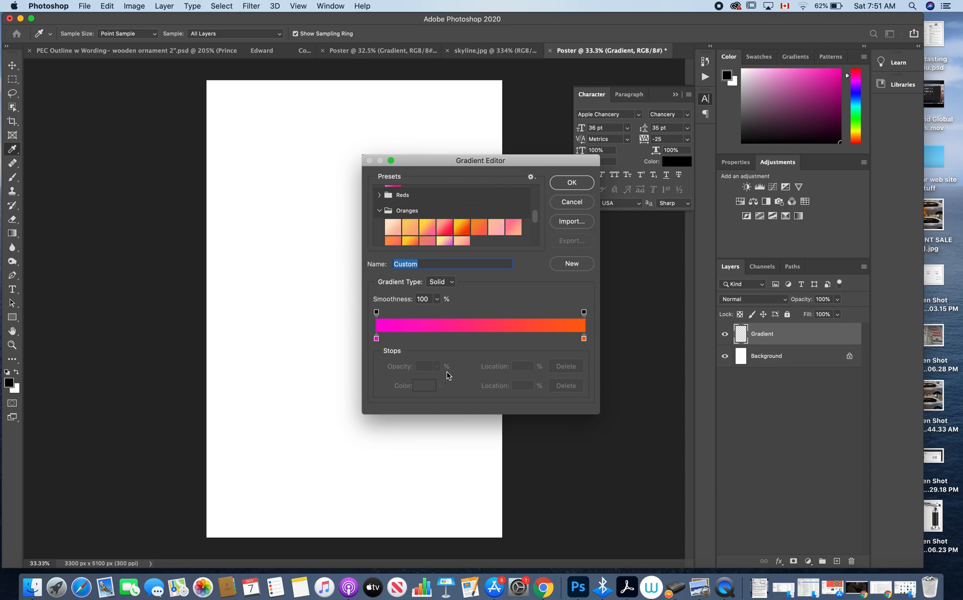
- Set the gradient's starting color stop to magenta #eb06c8
{"action": "left_click", "coordinate": [377, 338]}
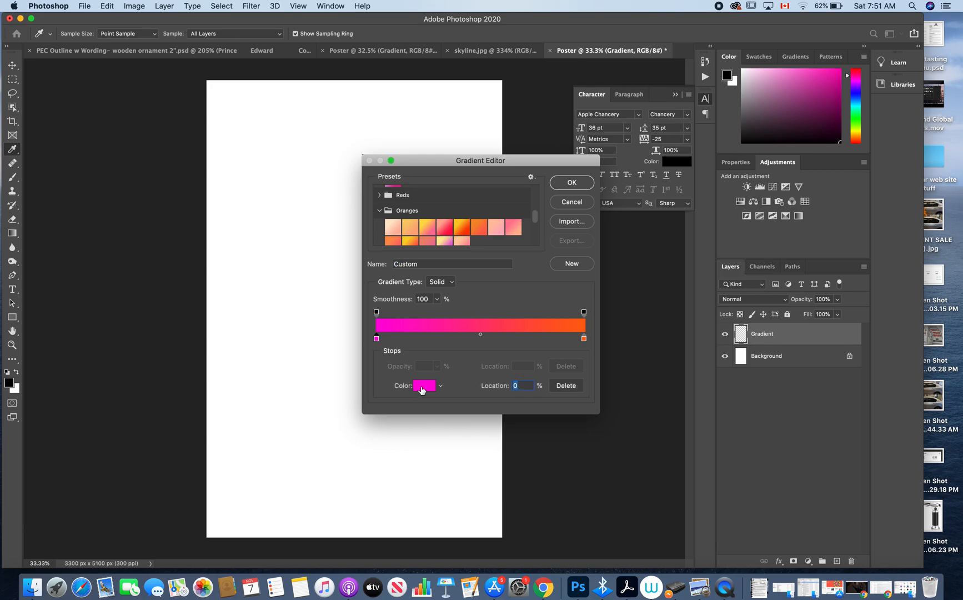
{"action": "left_click", "coordinate": [422, 390]}
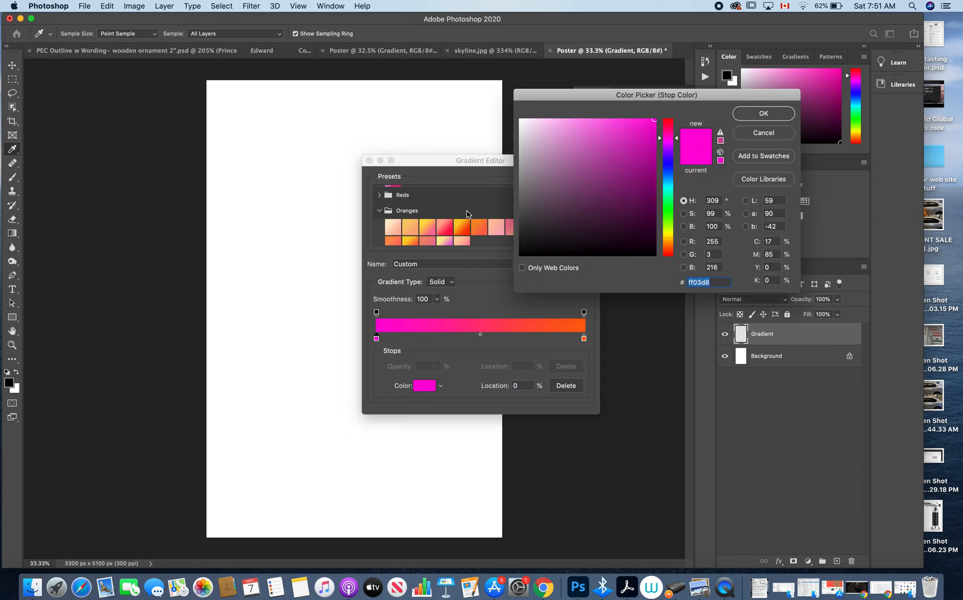
{"action": "left_click", "coordinate": [607, 175]}
{"action": "left_click", "coordinate": [578, 224]}
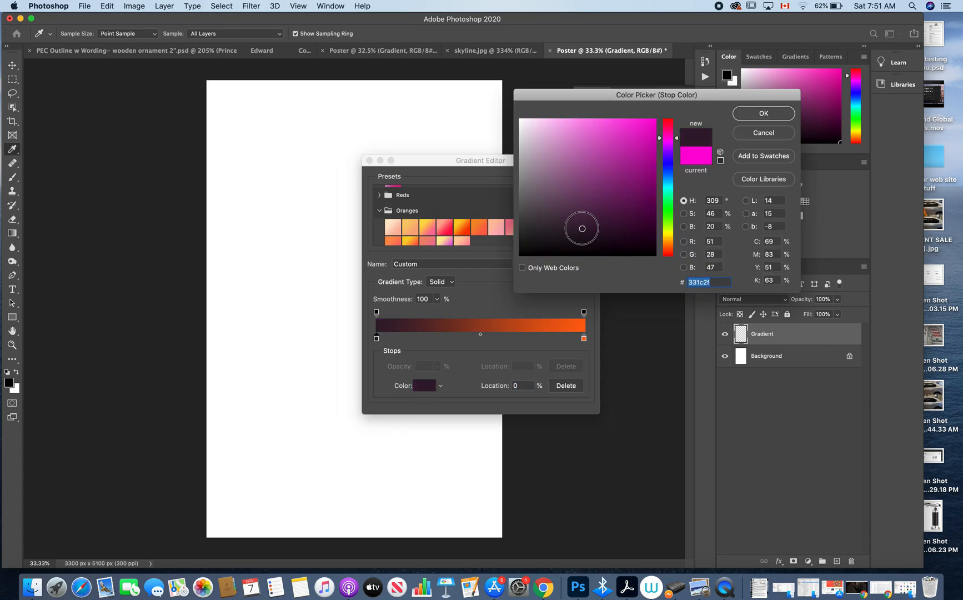
{"action": "left_click", "coordinate": [627, 146]}
{"action": "left_click", "coordinate": [652, 130]}
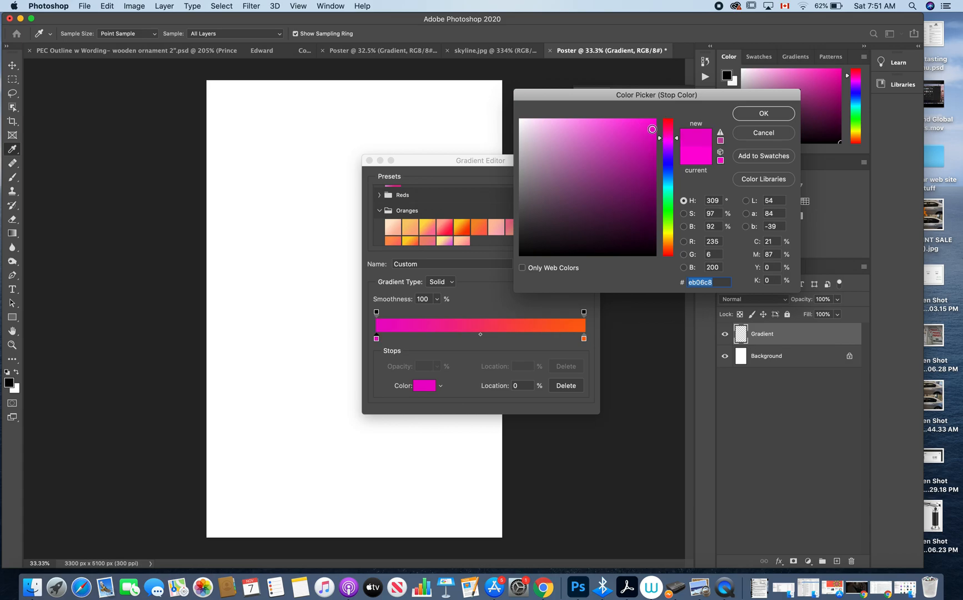
{"action": "left_click", "coordinate": [763, 113]}
- Set the gradient's end color stop to orange #ee661c, accept the gradient and collapse the Character panel
{"action": "left_click", "coordinate": [584, 339]}
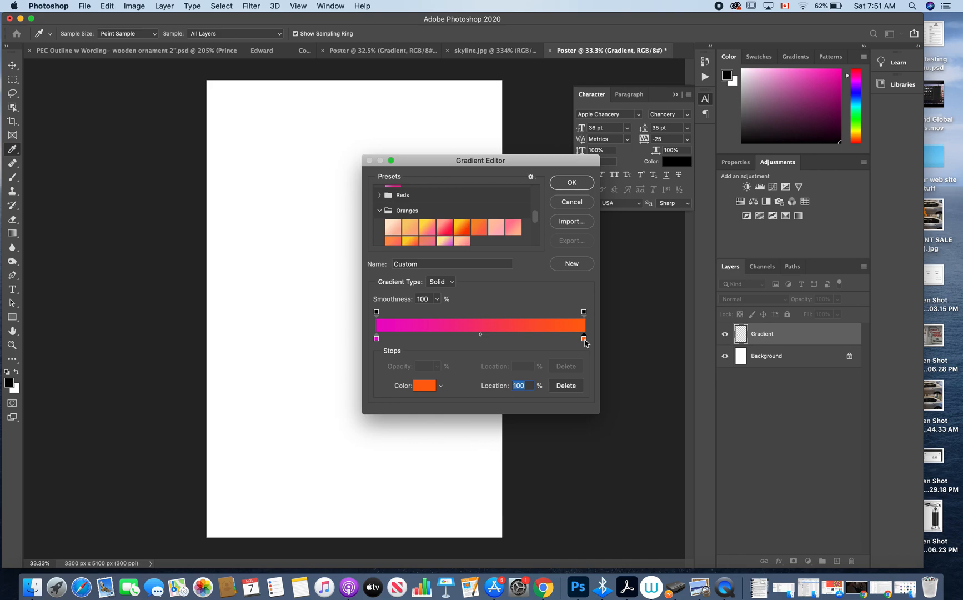
{"action": "left_click", "coordinate": [424, 385]}
{"action": "left_click", "coordinate": [640, 127]}
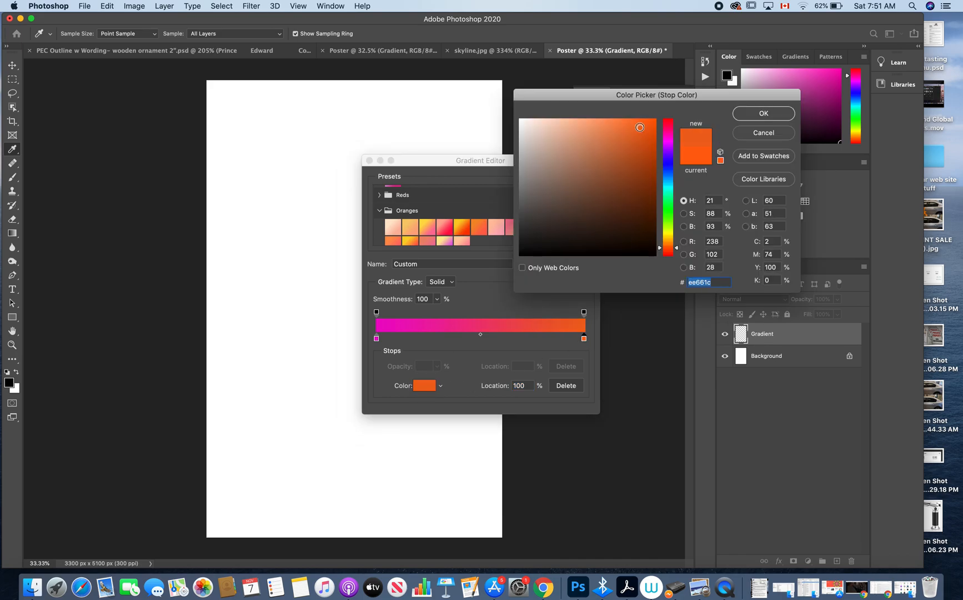
{"action": "left_click", "coordinate": [764, 114]}
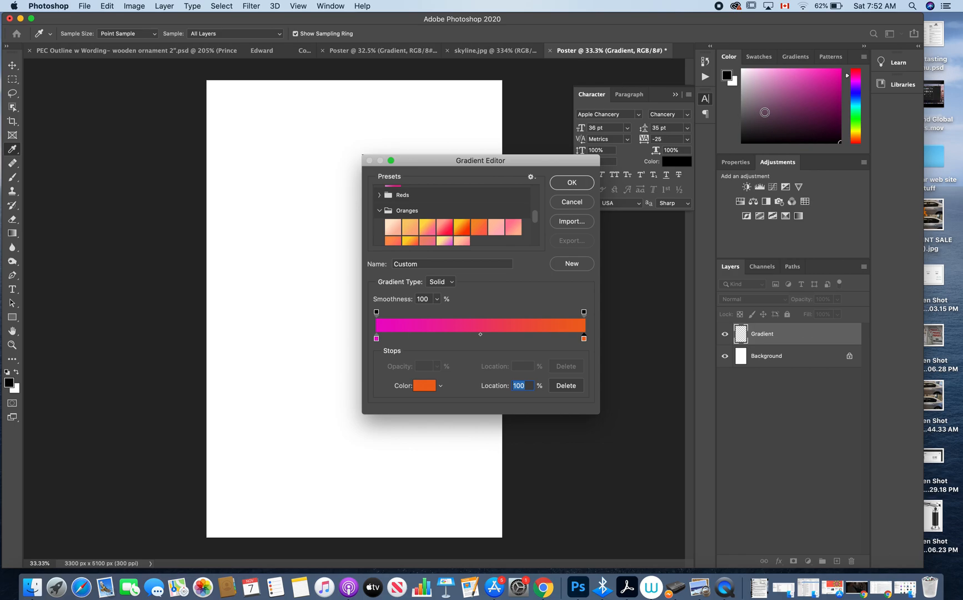
{"action": "left_click", "coordinate": [571, 184]}
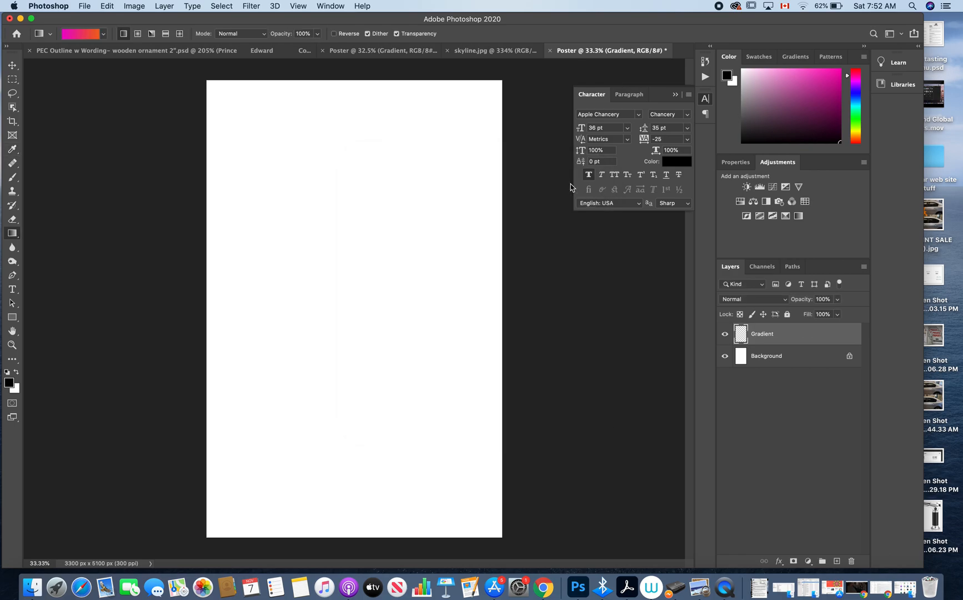
{"action": "left_click", "coordinate": [704, 97]}
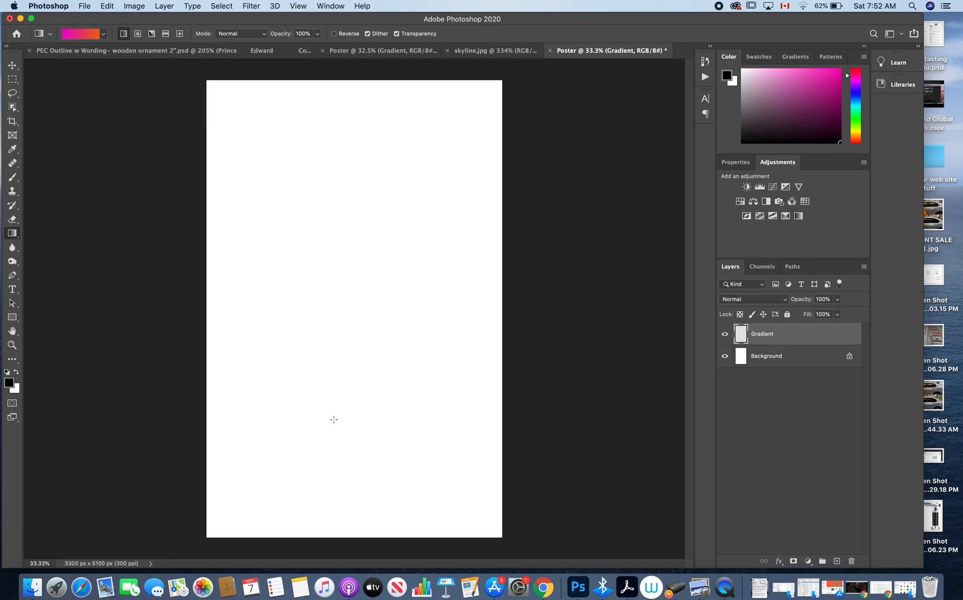
- Try linear gradients with long, medium and very short vertical transitions on the Gradient layer, undoing each one
{"action": "left_click_drag", "start_coordinate": [335, 413], "coordinate": [335, 203]}
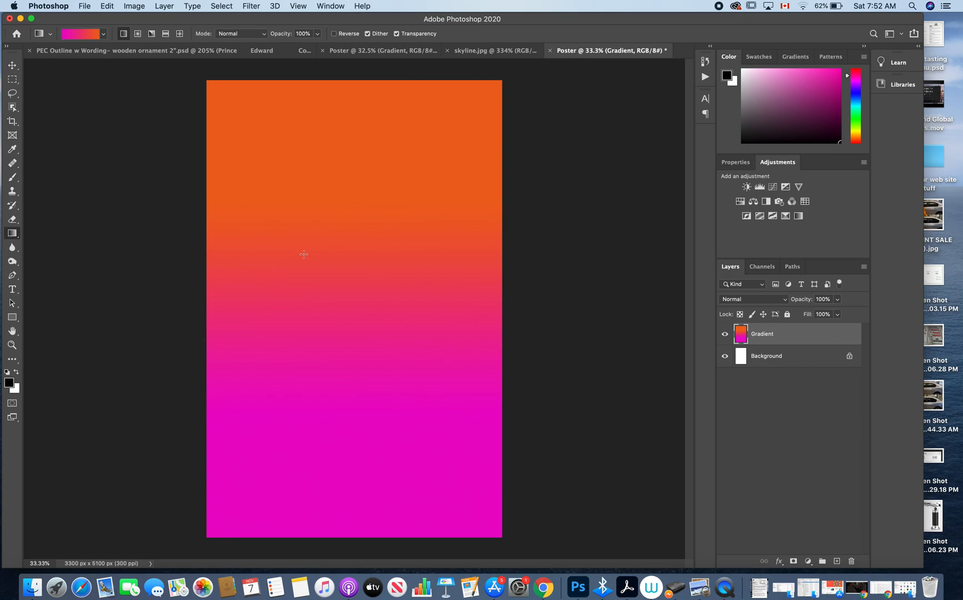
{"action": "key", "text": "super+z"}
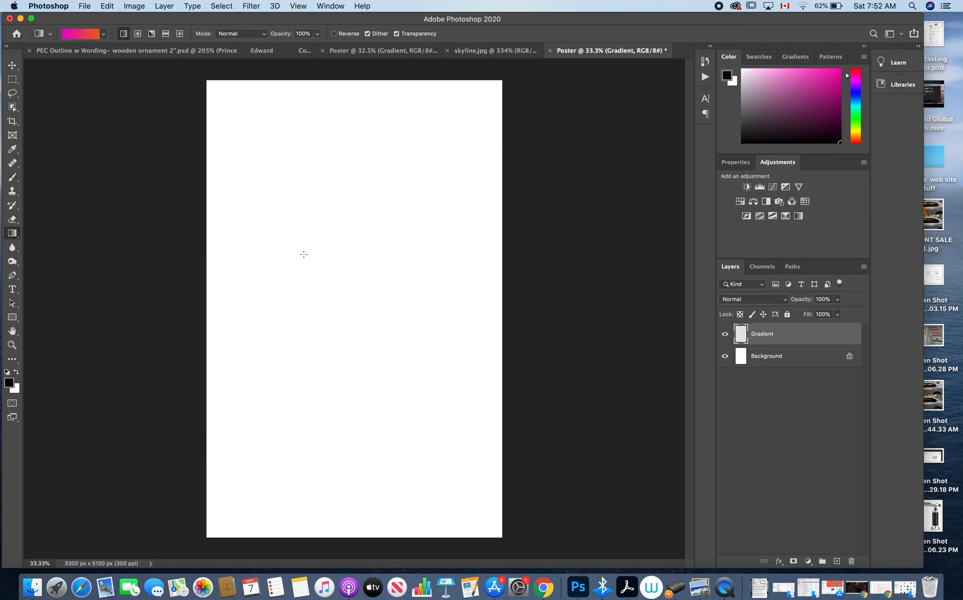
{"action": "left_click_drag", "start_coordinate": [323, 196], "coordinate": [323, 280]}
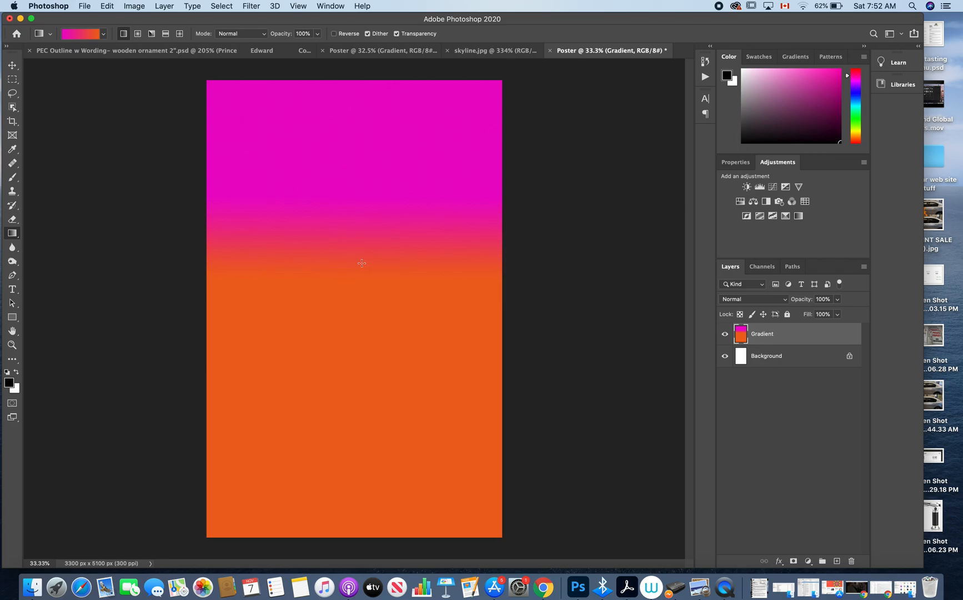
{"action": "key", "text": "super+z"}
{"action": "left_click_drag", "start_coordinate": [352, 216], "coordinate": [353, 224]}
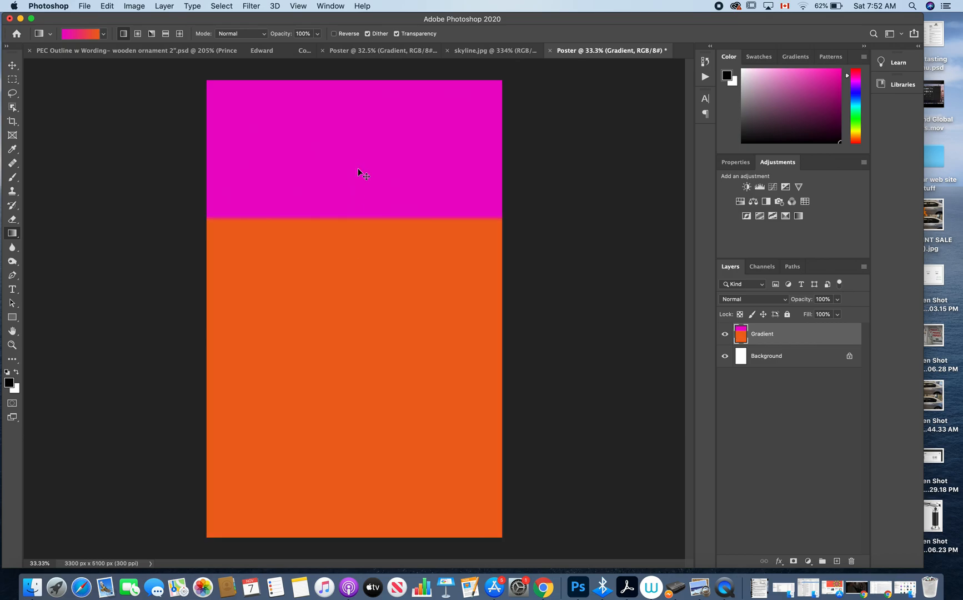
{"action": "key", "text": "super+z"}
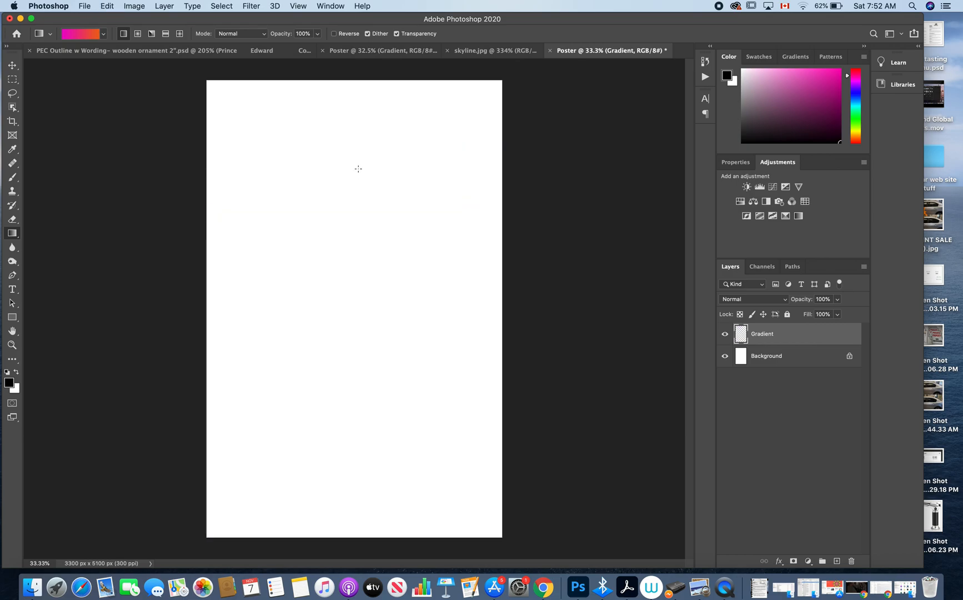
- Try a radial gradient spreading from the upper middle of the poster, and undo it
{"action": "left_click", "coordinate": [137, 33]}
{"action": "left_click_drag", "start_coordinate": [341, 265], "coordinate": [343, 103]}
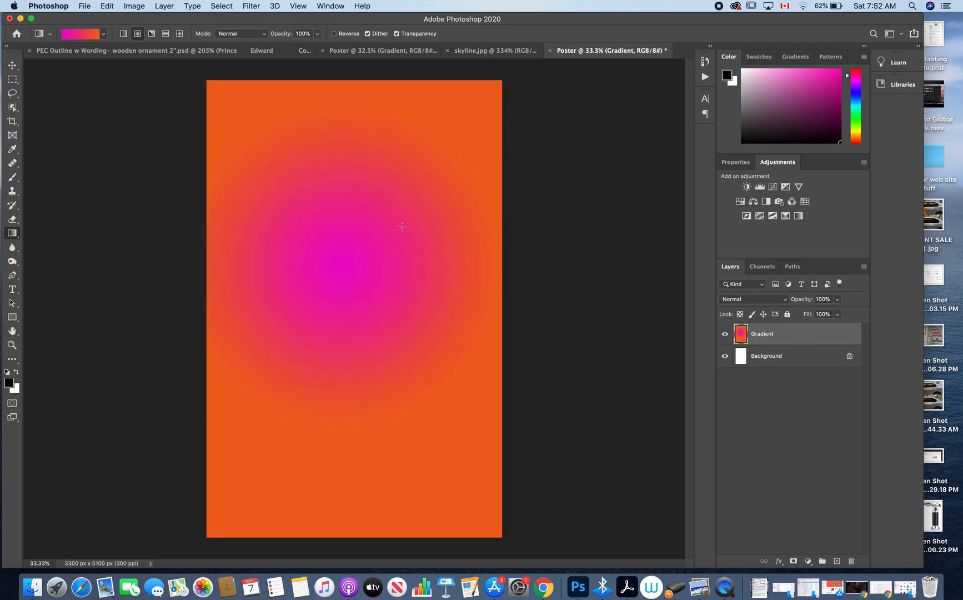
{"action": "key", "text": "super+z"}
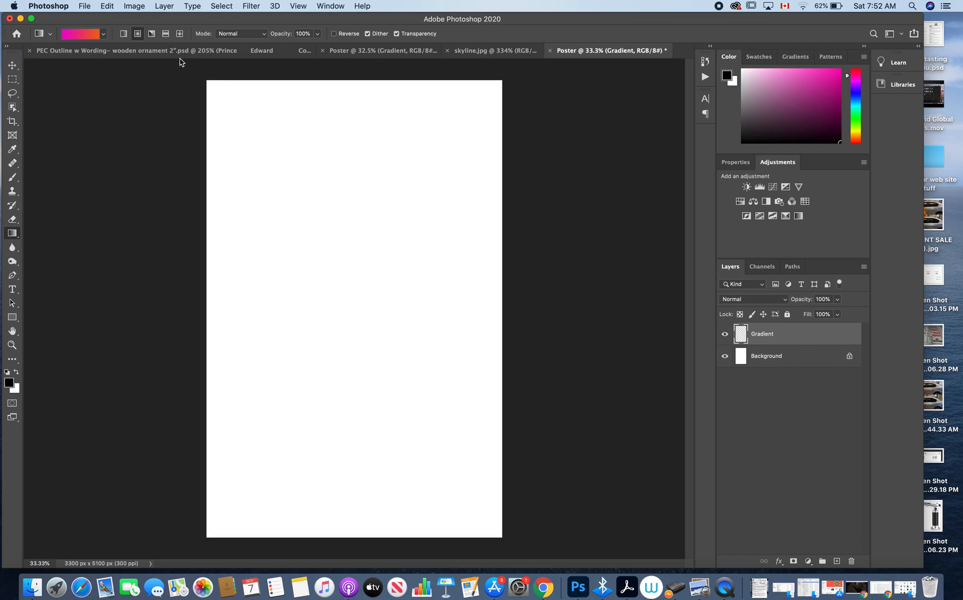
- Try an angle gradient sweeping around a point in the upper half of the poster, and undo it
{"action": "left_click", "coordinate": [151, 34]}
{"action": "left_click_drag", "start_coordinate": [327, 238], "coordinate": [328, 92]}
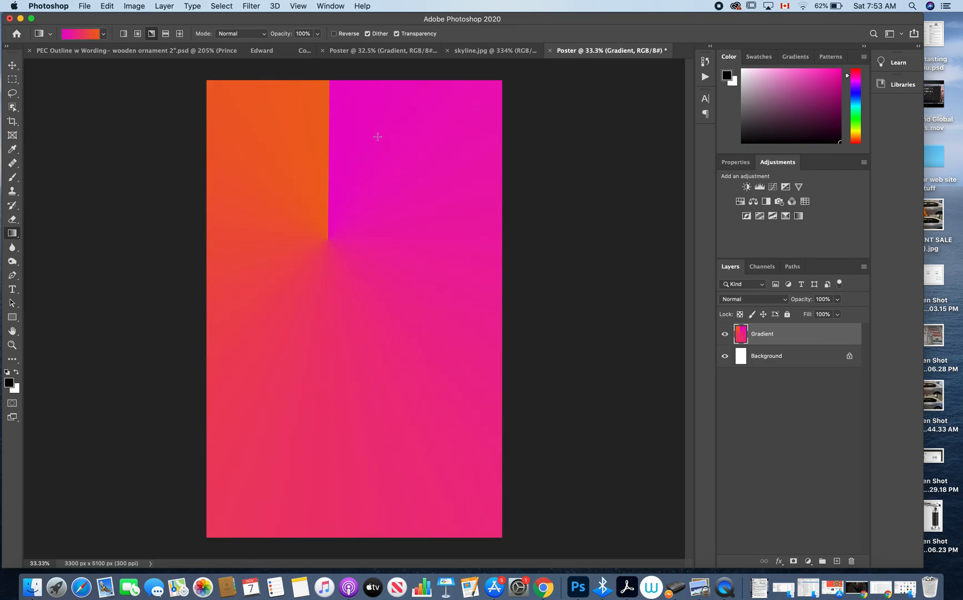
{"action": "key", "text": "super+z"}
- Try reflected gradients with a long and a short vertical transition on the poster, and undo both
{"action": "left_click", "coordinate": [165, 35]}
{"action": "left_click_drag", "start_coordinate": [349, 144], "coordinate": [351, 430]}
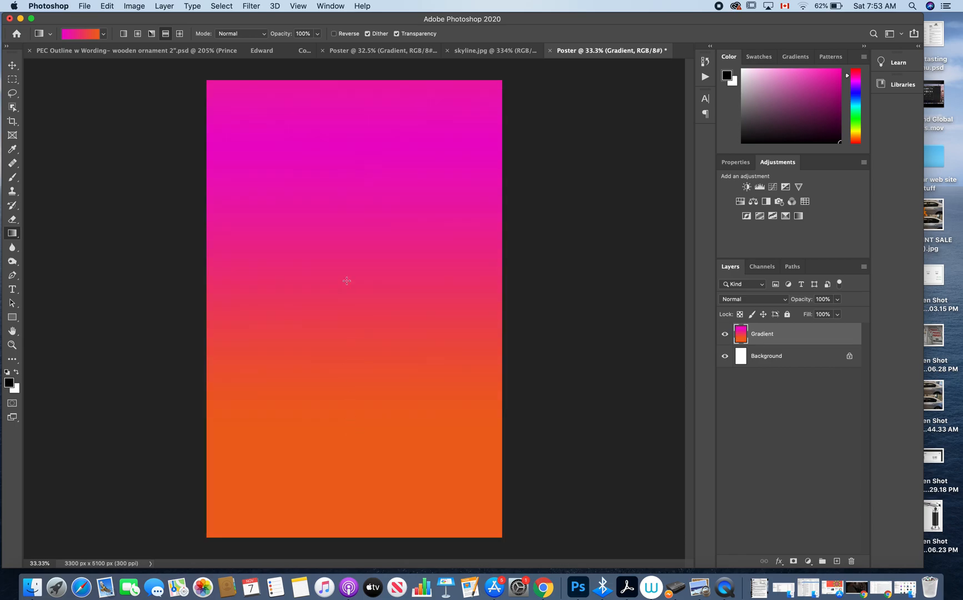
{"action": "left_click_drag", "start_coordinate": [347, 276], "coordinate": [349, 366]}
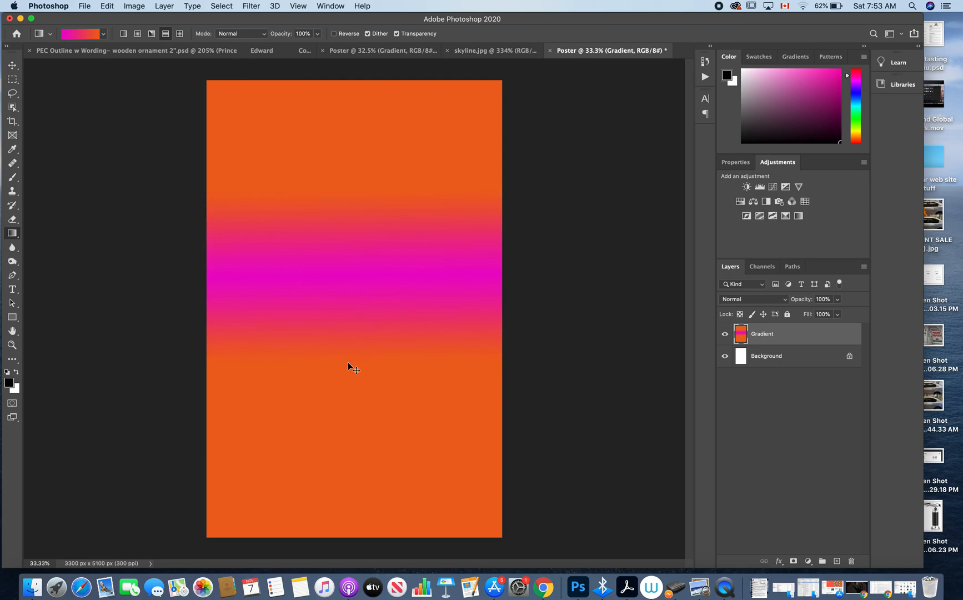
{"action": "key", "text": "super+z"}
{"action": "key", "text": "super+z"}
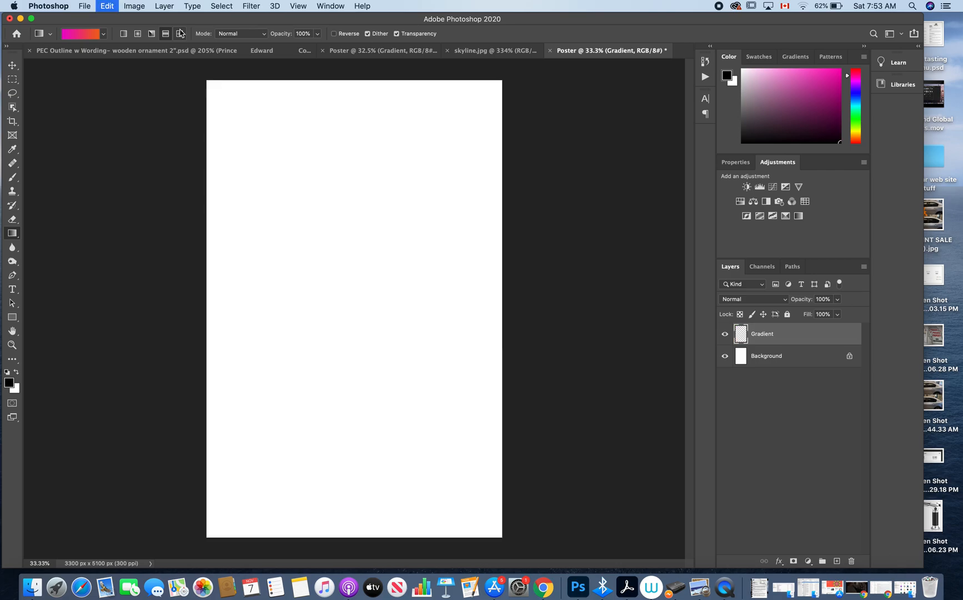
- Try a diamond gradient centred near the middle of the poster, and undo it
{"action": "left_click", "coordinate": [180, 34]}
{"action": "left_click_drag", "start_coordinate": [344, 287], "coordinate": [343, 166]}
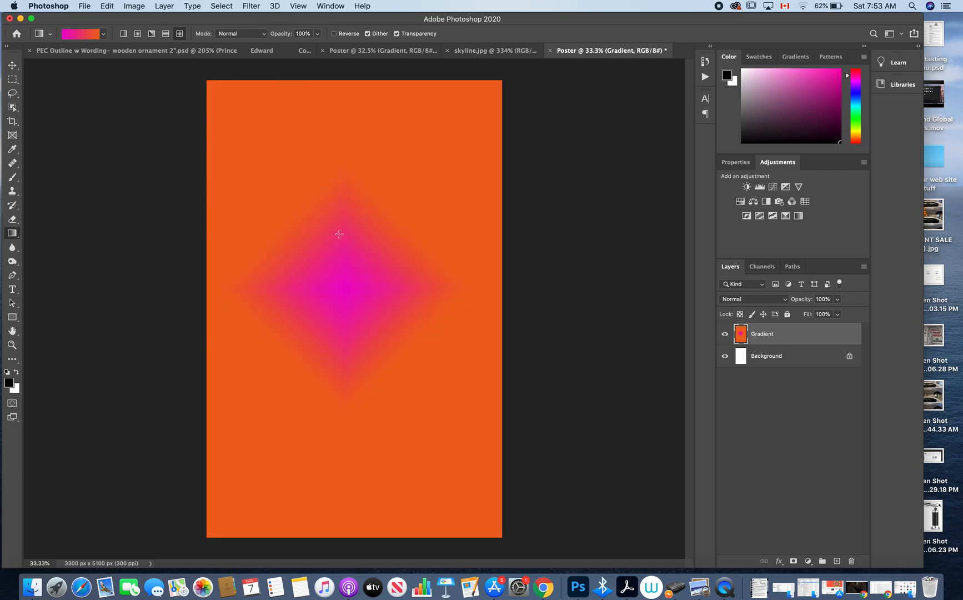
{"action": "key", "text": "super+z"}
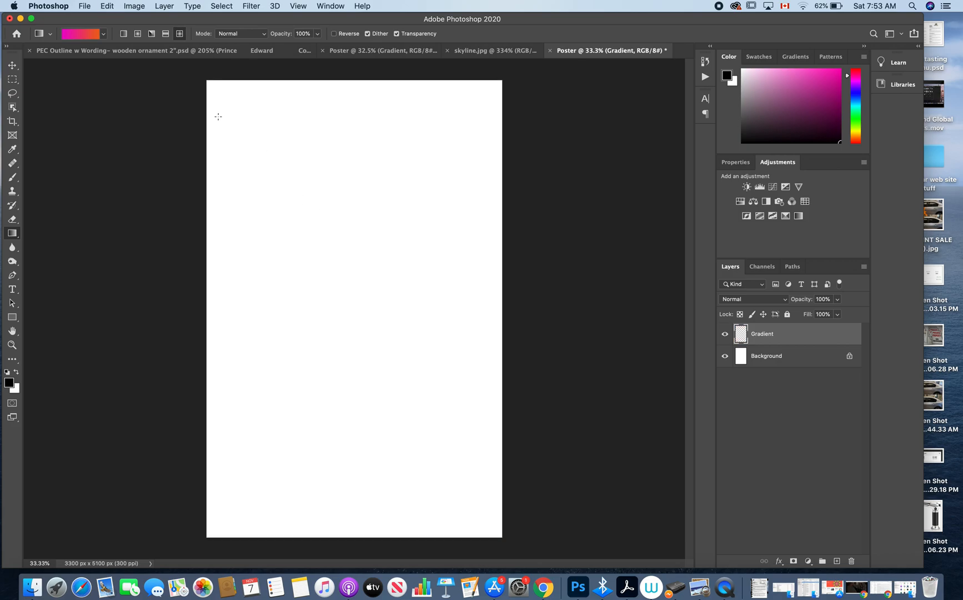
- Try a diamond gradient running from just beneath the poster's lower edge up to its upper edge, and undo it
{"action": "left_click_drag", "start_coordinate": [73, 18], "coordinate": [99, 21]}
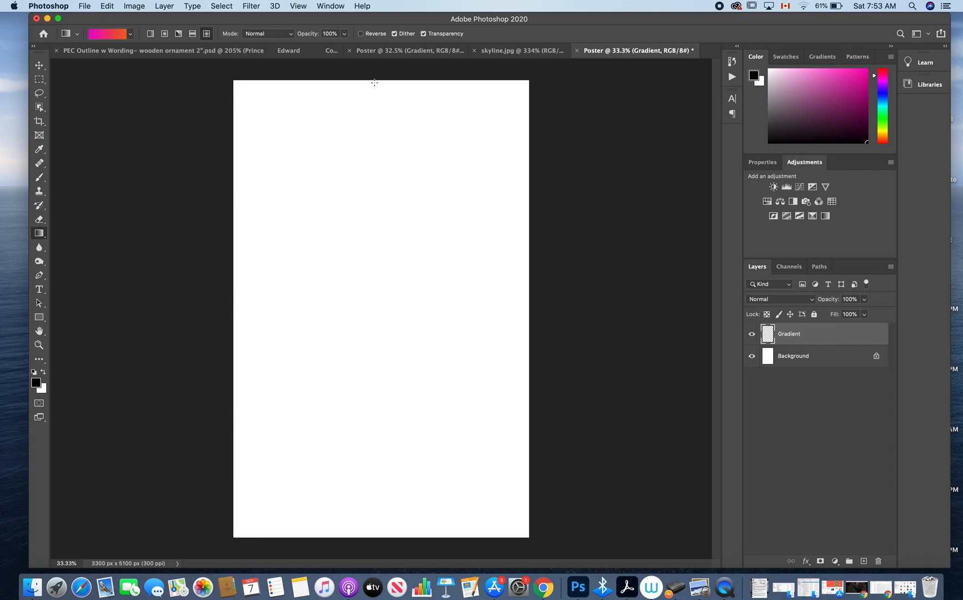
{"action": "scroll", "coordinate": [380, 76], "scroll_direction": "down", "scroll_amount": 5}
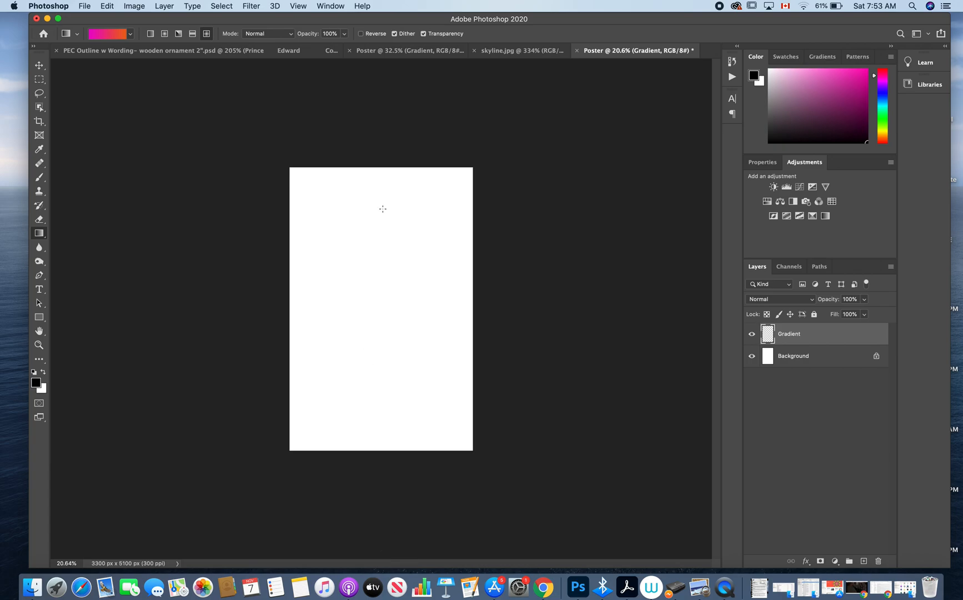
{"action": "left_click", "coordinate": [377, 473]}
{"action": "left_click_drag", "start_coordinate": [377, 473], "coordinate": [371, 184]}
{"action": "left_click_drag", "start_coordinate": [387, 152], "coordinate": [378, 141]}
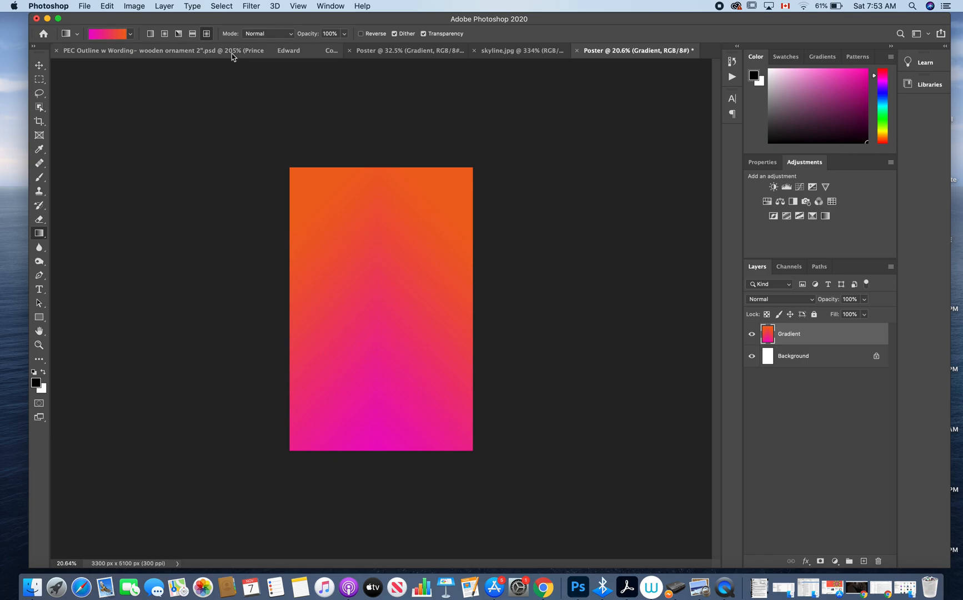
{"action": "key", "text": "super+z"}
- Fill the Gradient layer with a vertical linear gradient, magenta at the bottom to orange at the top, and lower the layer's opacity to 45%
{"action": "left_click", "coordinate": [150, 34]}
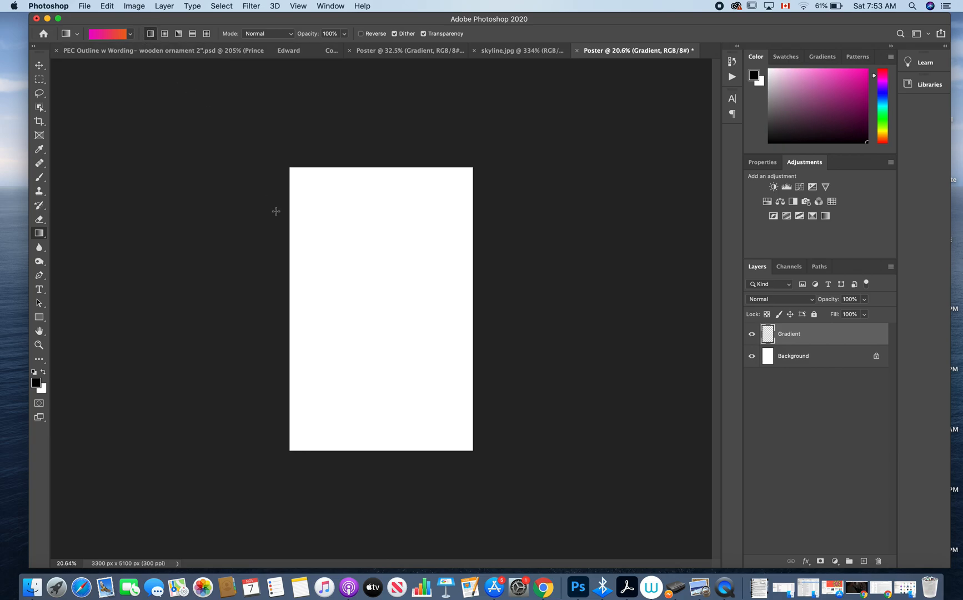
{"action": "left_click_drag", "start_coordinate": [380, 511], "coordinate": [383, 96]}
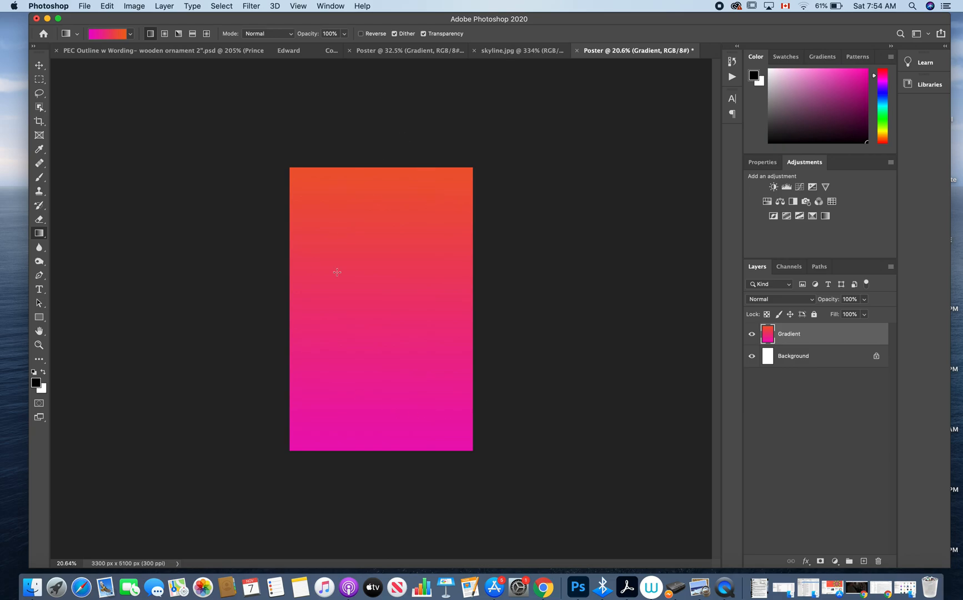
{"action": "scroll", "coordinate": [355, 236], "scroll_direction": "up", "scroll_amount": 5}
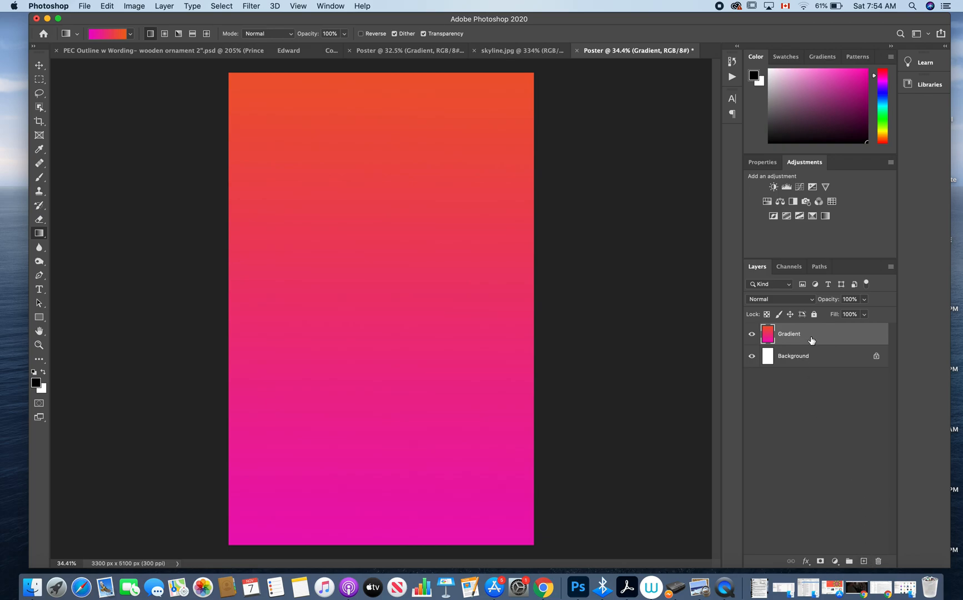
{"action": "left_click", "coordinate": [864, 300]}
{"action": "left_click_drag", "start_coordinate": [865, 317], "coordinate": [848, 317]}
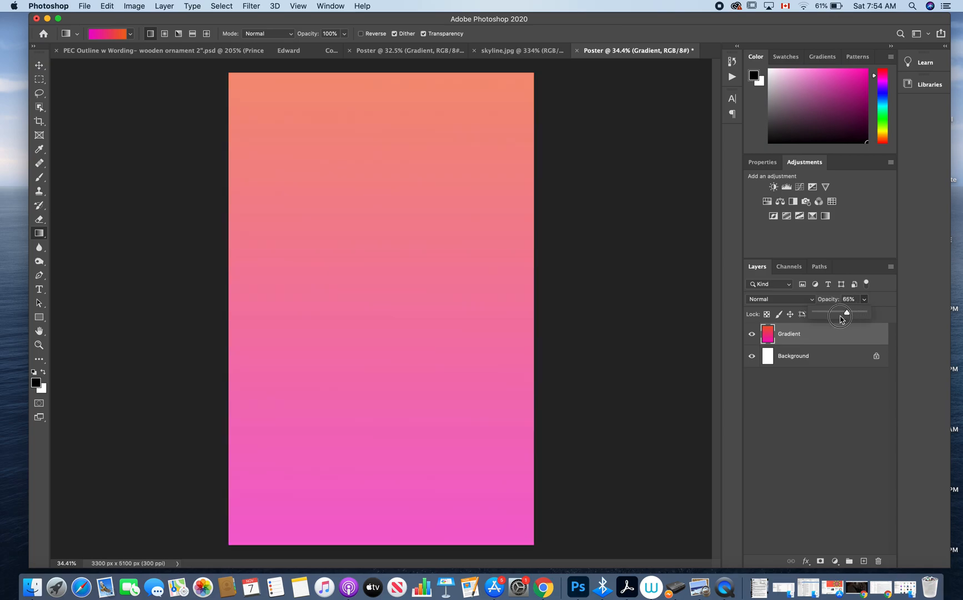
{"action": "left_click_drag", "start_coordinate": [847, 313], "coordinate": [837, 316]}
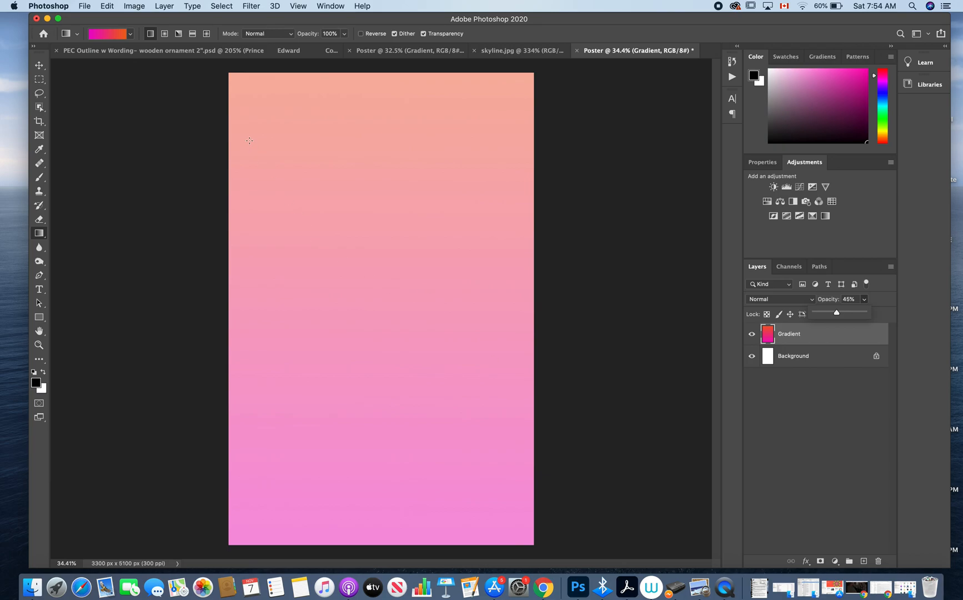
- Copy the entire skyline.jpg image and paste it into the poster as a new layer
{"action": "left_click", "coordinate": [501, 56]}
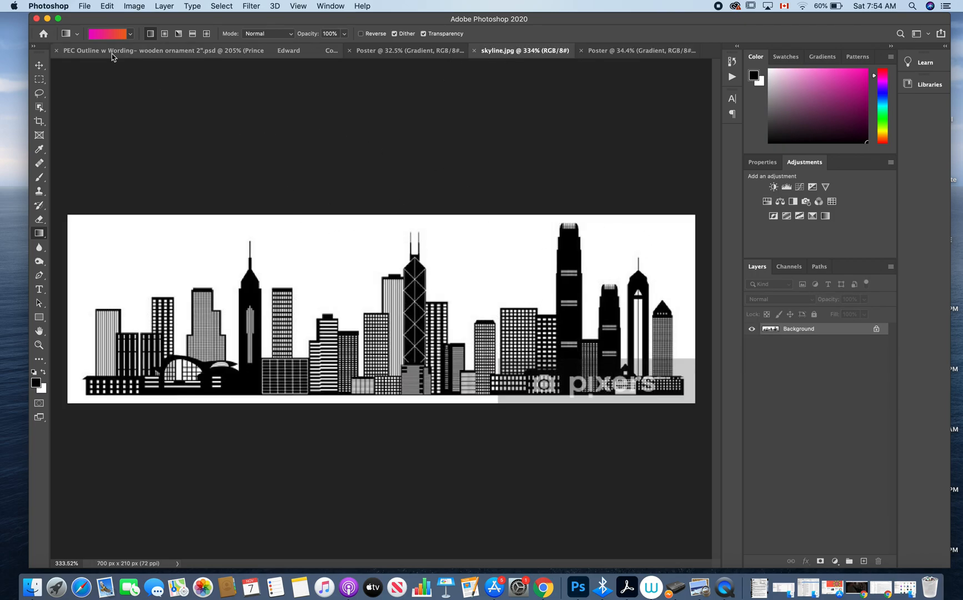
{"action": "key", "text": "super+a"}
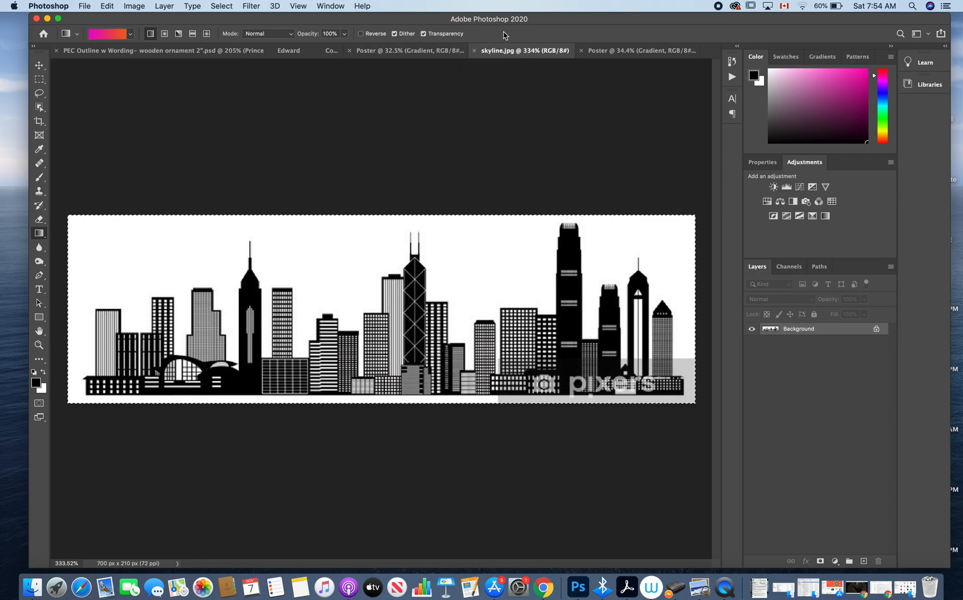
{"action": "left_click", "coordinate": [623, 52]}
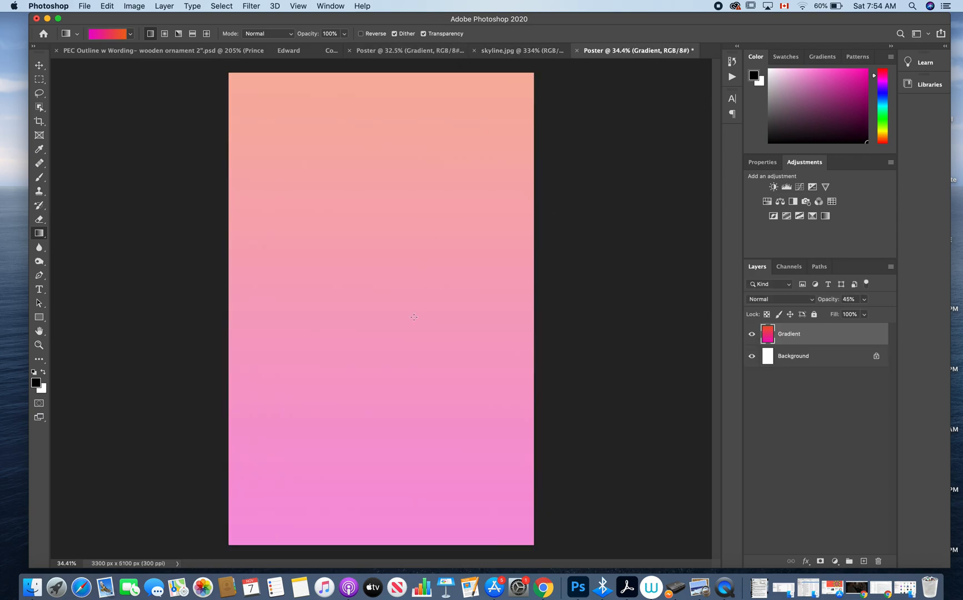
{"action": "key", "text": "super+v"}
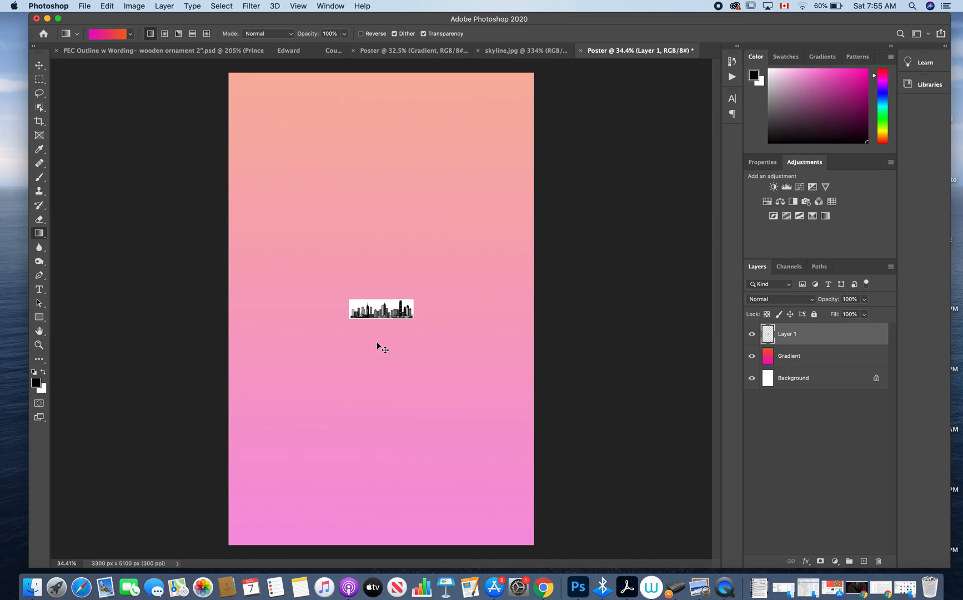
- Scale the pasted skyline proportionally to about 828% and position it across the full width of the poster's lower half
{"action": "key", "text": "super+t"}
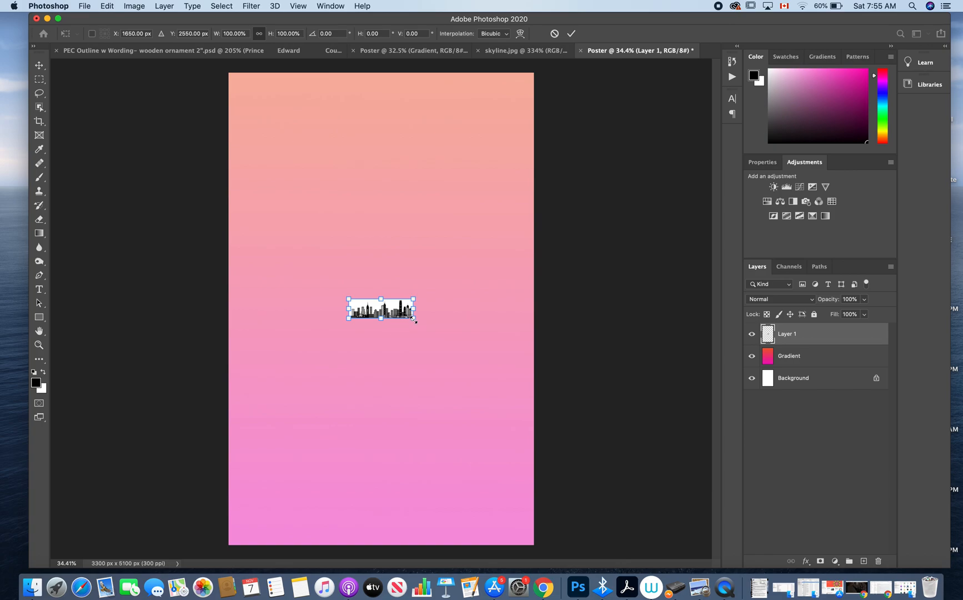
{"action": "left_click_drag", "start_coordinate": [414, 319], "coordinate": [793, 504]}
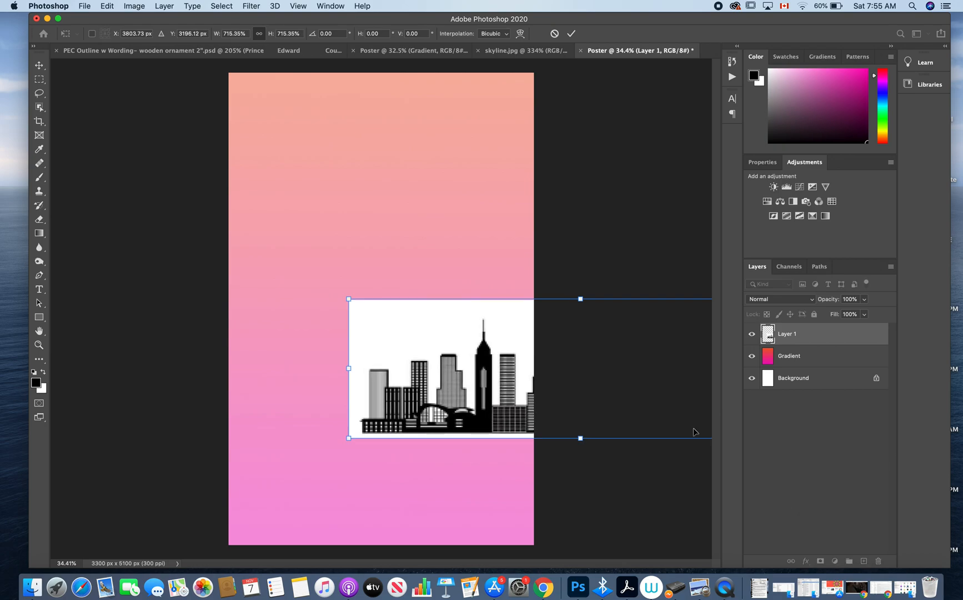
{"action": "left_click_drag", "start_coordinate": [349, 298], "coordinate": [276, 277]}
{"action": "left_click_drag", "start_coordinate": [446, 378], "coordinate": [335, 396]}
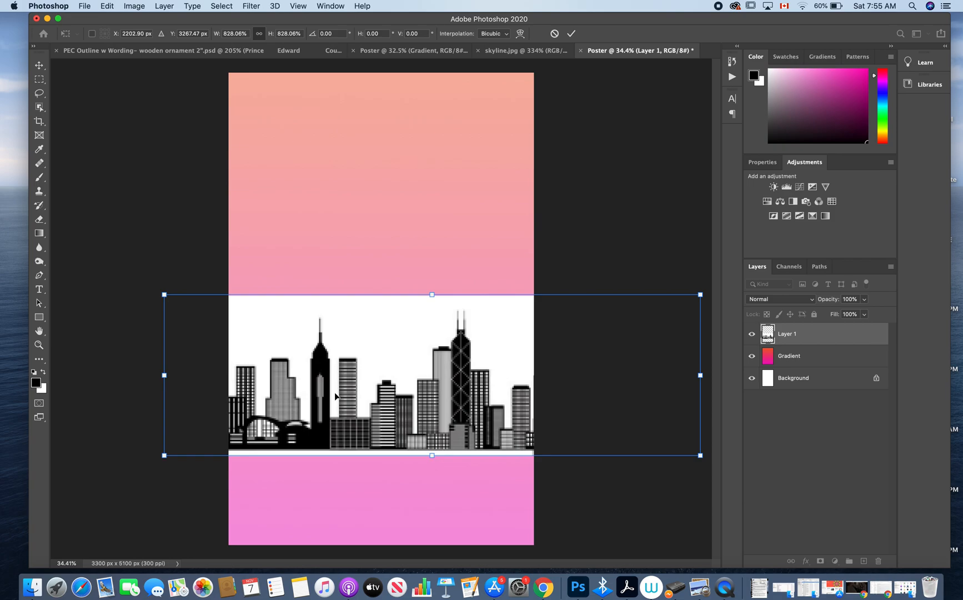
{"action": "key", "text": "Return"}
{"action": "key", "text": "g"}
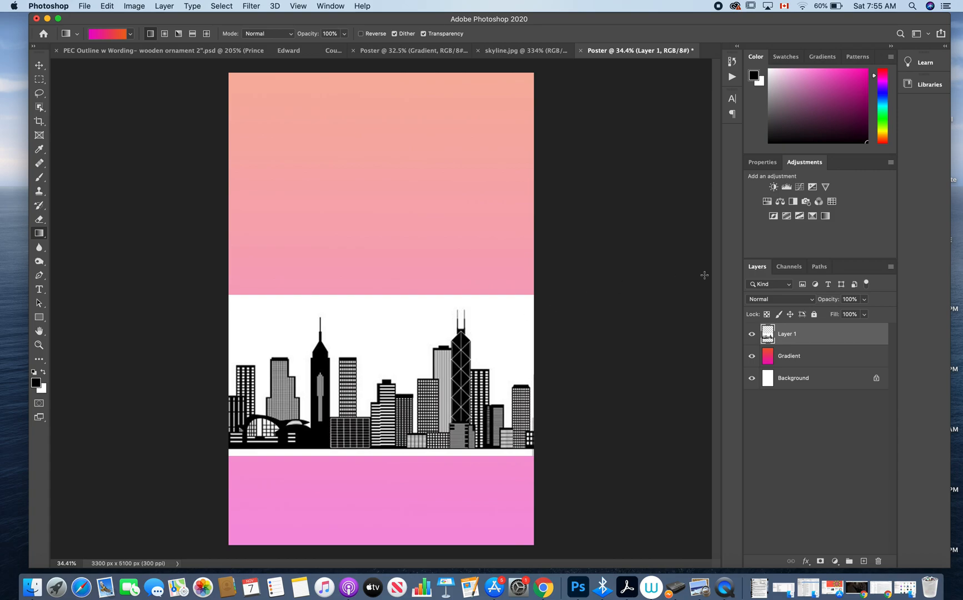
- Set the skyline layer's blend mode to Multiply and its opacity to 43%
{"action": "left_click", "coordinate": [800, 302]}
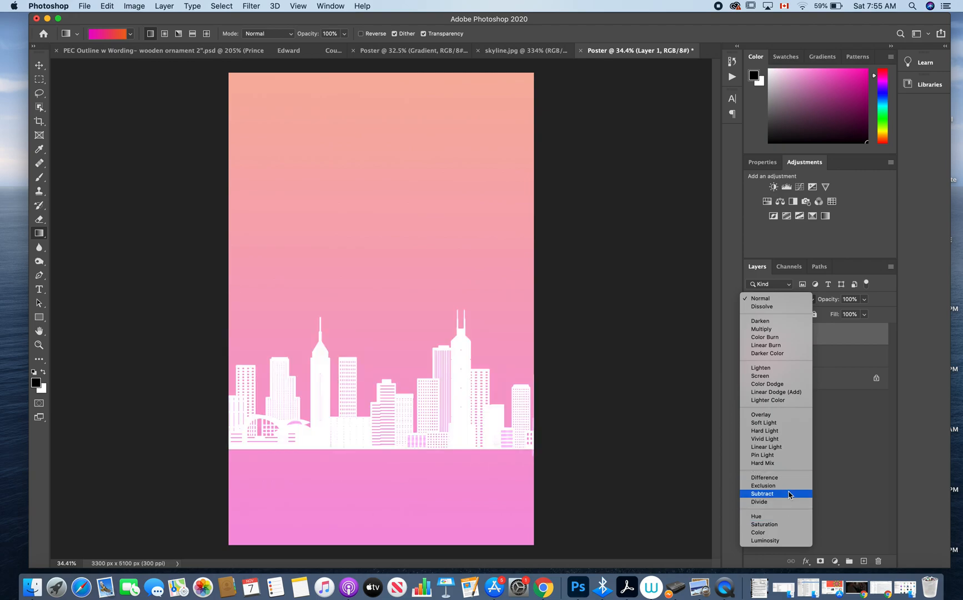
{"action": "left_click", "coordinate": [771, 329]}
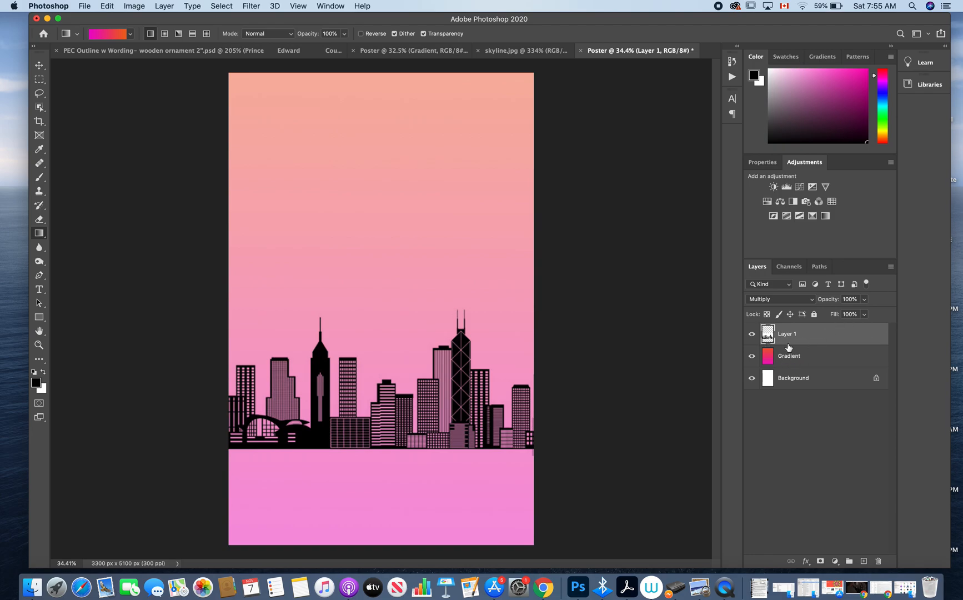
{"action": "left_click", "coordinate": [865, 299]}
{"action": "left_click_drag", "start_coordinate": [833, 315], "coordinate": [837, 314]}
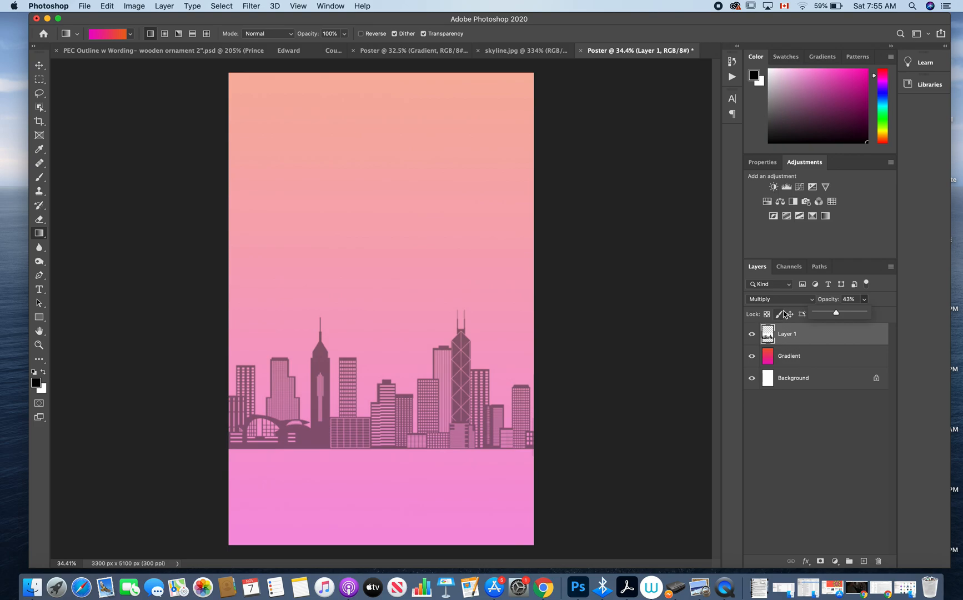
- On a new layer, fill a full-width rectangle about 3300 x 1038 px, from the skyline's base to the poster's lower edge, with black
{"action": "left_click", "coordinate": [863, 561]}
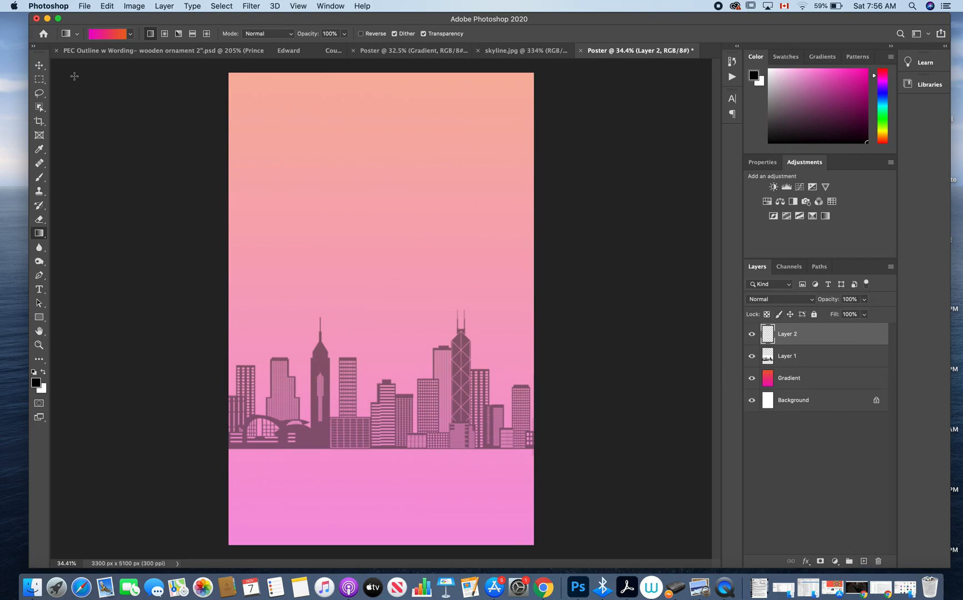
{"action": "left_click", "coordinate": [39, 81]}
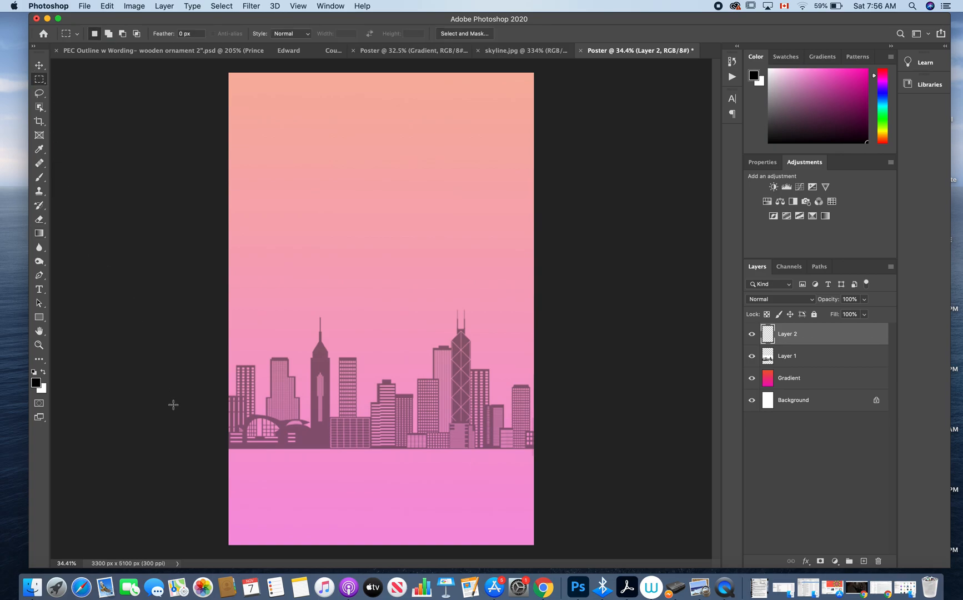
{"action": "scroll", "coordinate": [173, 405], "scroll_direction": "up", "scroll_amount": 5}
{"action": "scroll", "coordinate": [173, 405], "scroll_direction": "down", "scroll_amount": 8}
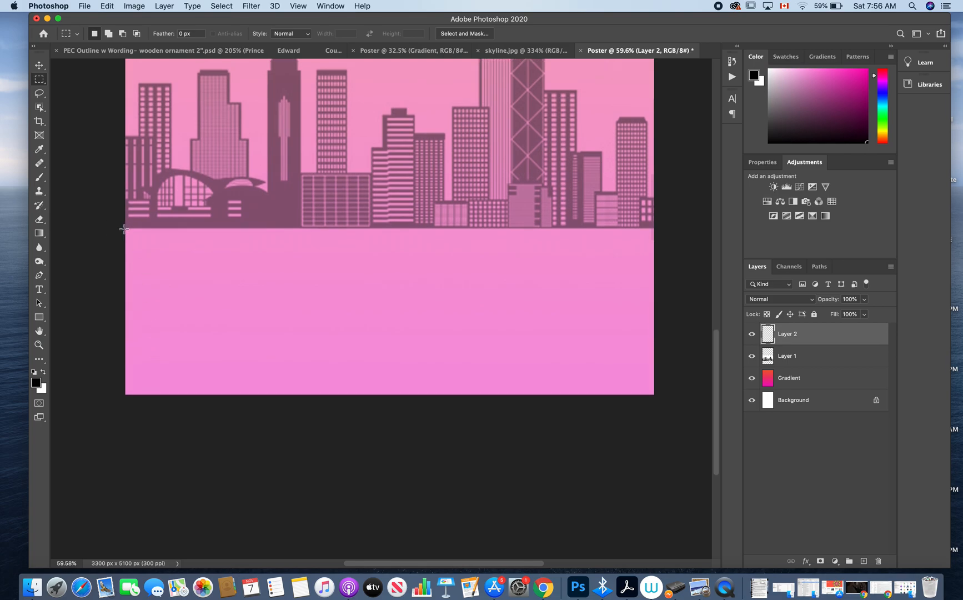
{"action": "left_click_drag", "start_coordinate": [123, 228], "coordinate": [667, 424]}
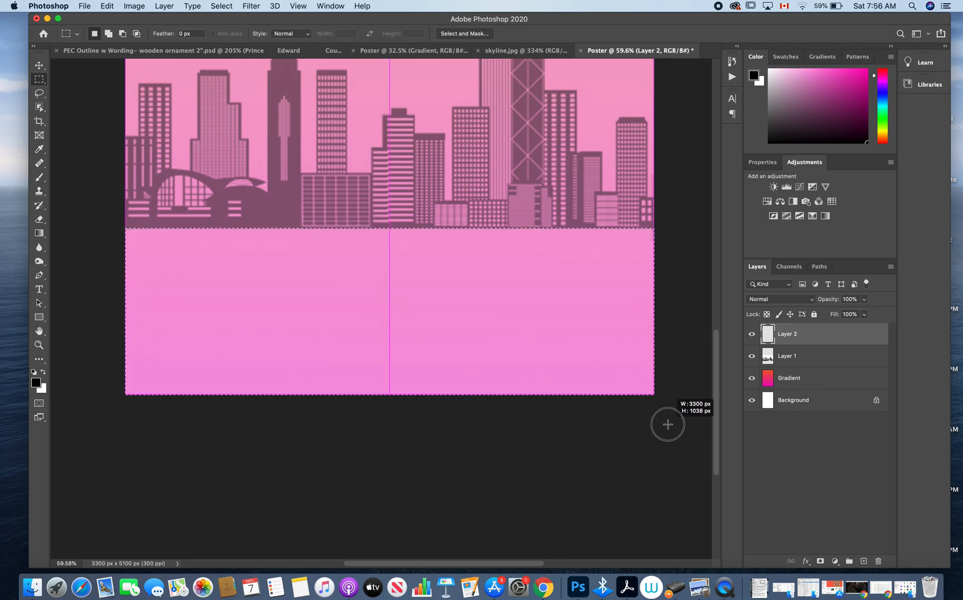
{"action": "left_click_drag", "start_coordinate": [668, 424], "coordinate": [668, 424]}
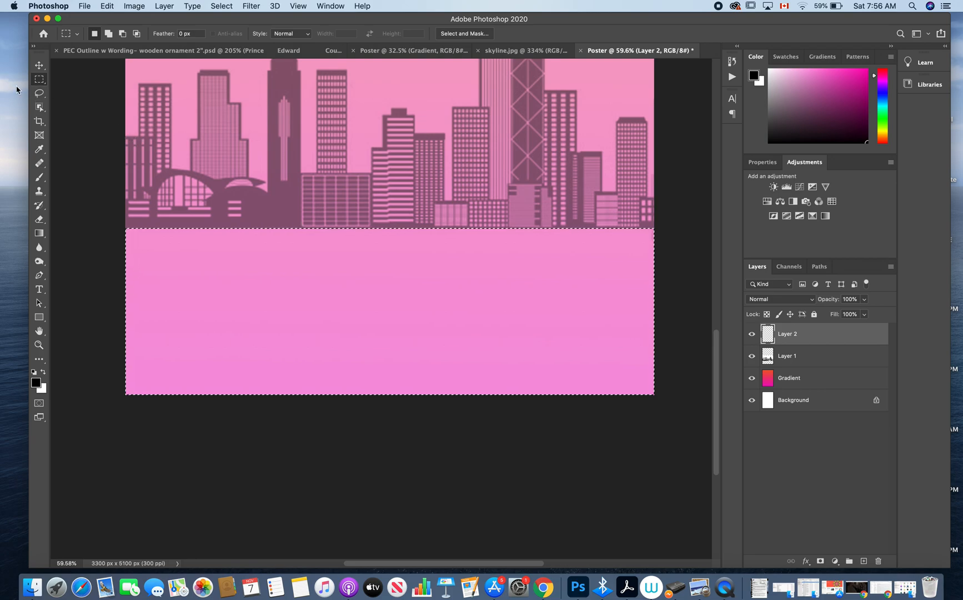
{"action": "left_click", "coordinate": [41, 235]}
{"action": "left_click", "coordinate": [89, 242]}
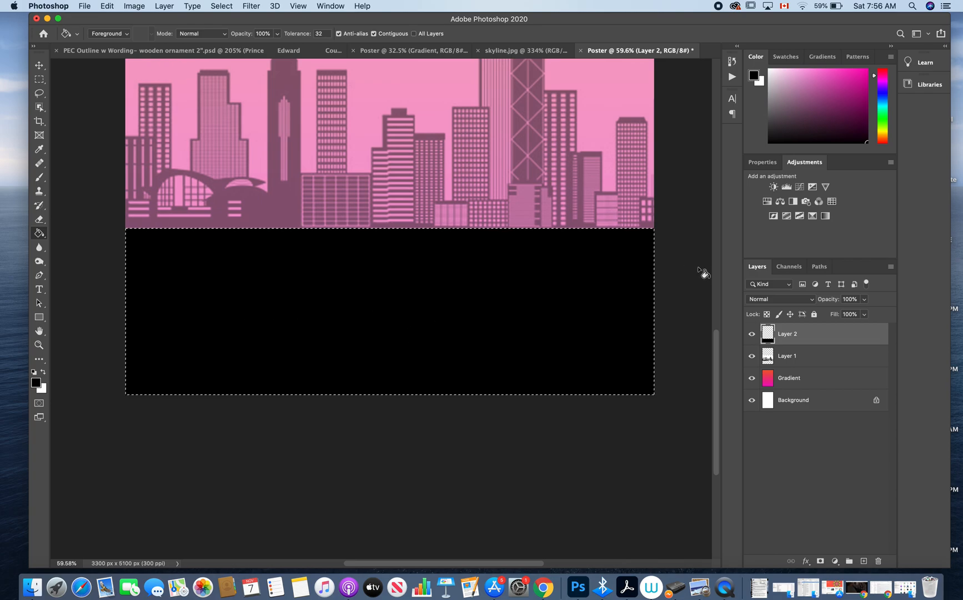
- Lower the black rectangle layer's opacity to 43% and deselect the filled area
{"action": "left_click", "coordinate": [865, 300]}
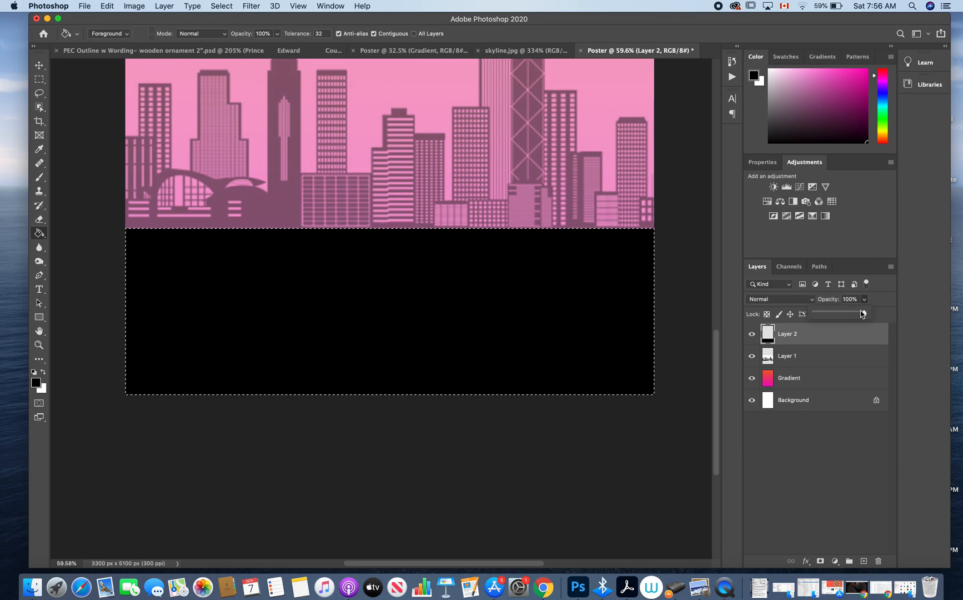
{"action": "left_click_drag", "start_coordinate": [865, 314], "coordinate": [837, 314]}
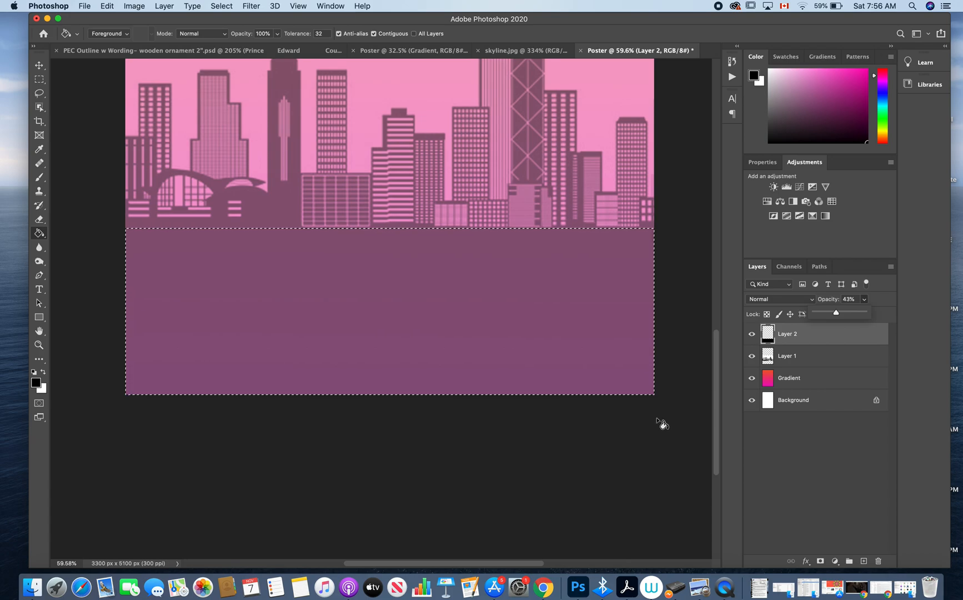
{"action": "key", "text": "super+d"}
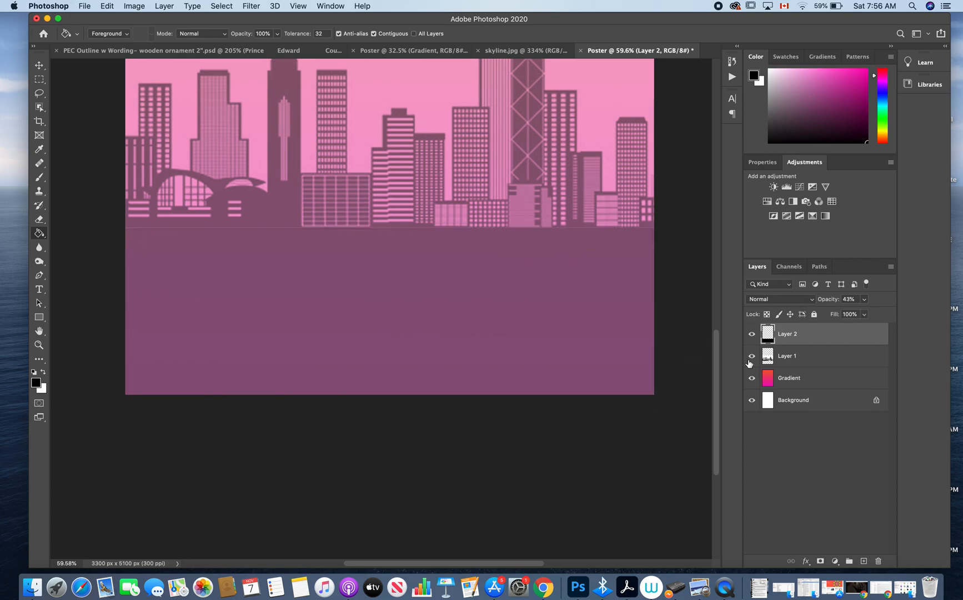
- Rename the black rectangle's layer to Colour Block and the skyline image's layer to Skyline
{"action": "double_click", "coordinate": [789, 334]}
{"action": "type", "text": "Colour Block"}
{"action": "key", "text": "Return"}
{"action": "double_click", "coordinate": [788, 356]}
{"action": "type", "text": "Sky"}
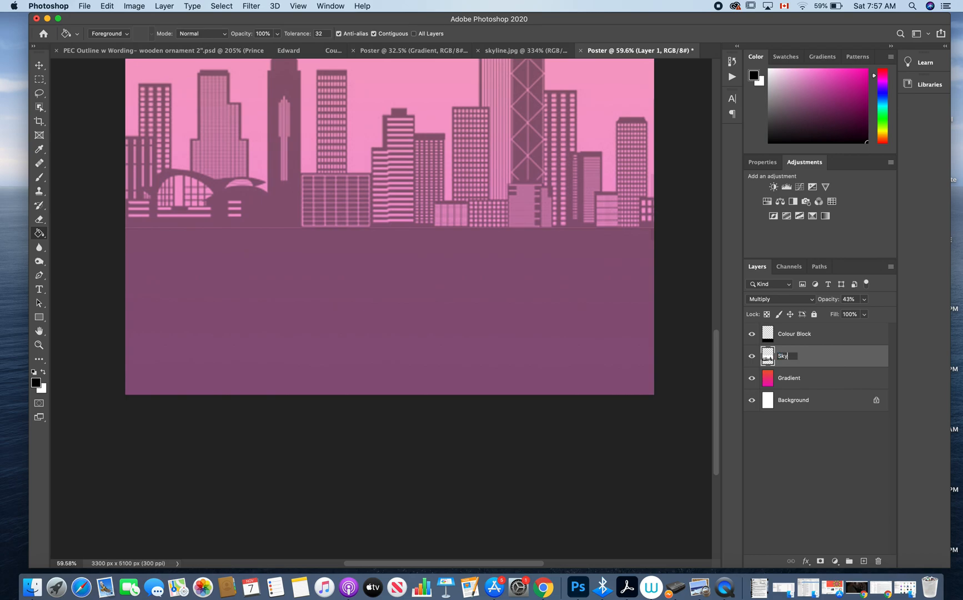
{"action": "key", "text": "Return"}
{"action": "left_click", "coordinate": [797, 334]}
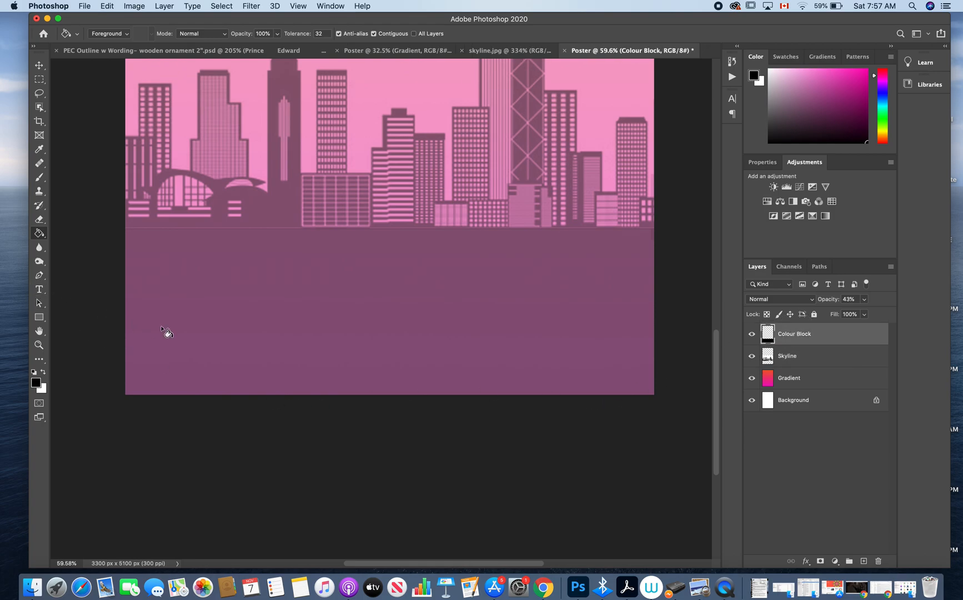
{"action": "scroll", "coordinate": [163, 336], "scroll_direction": "down", "scroll_amount": 4}
{"action": "scroll", "coordinate": [157, 337], "scroll_direction": "up", "scroll_amount": 5}
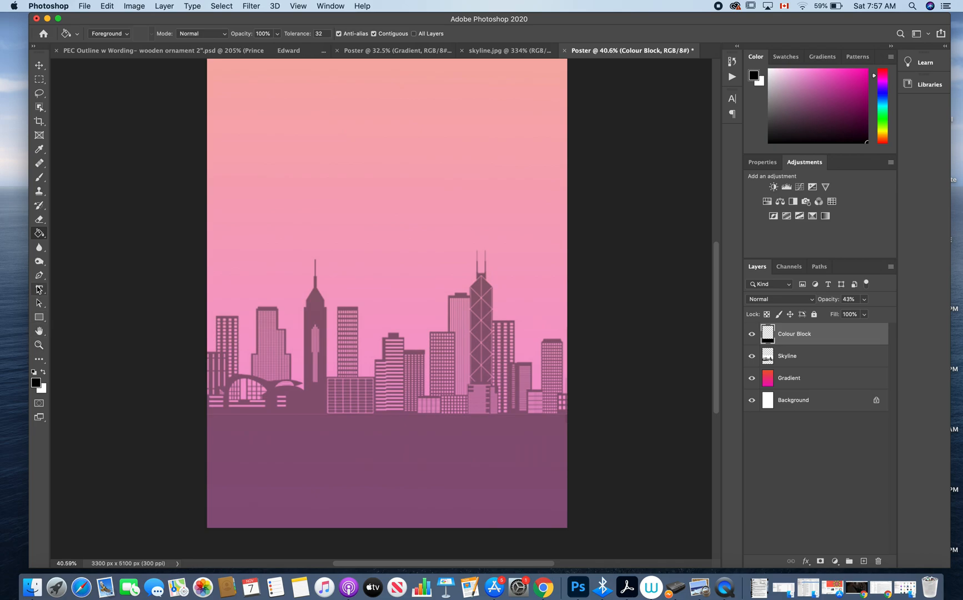
{"action": "left_click", "coordinate": [39, 289]}
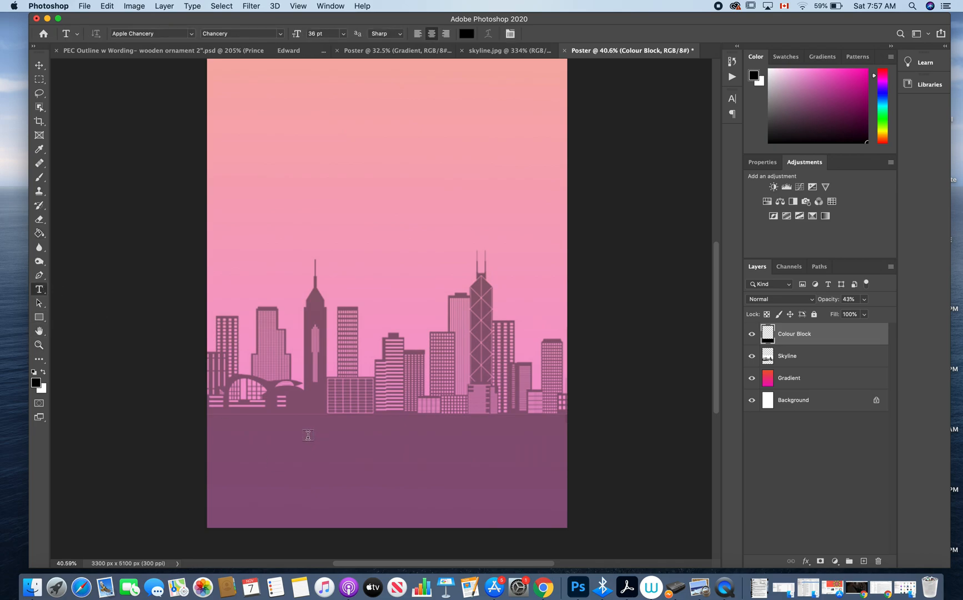
{"action": "left_click_drag", "start_coordinate": [293, 430], "coordinate": [476, 507]}
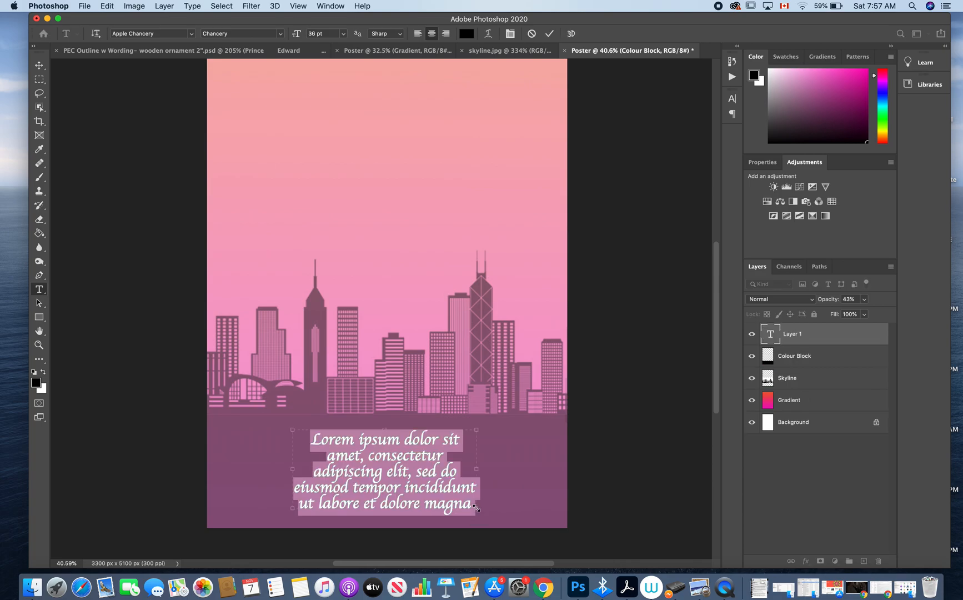
{"action": "type", "text": "SPRING"}
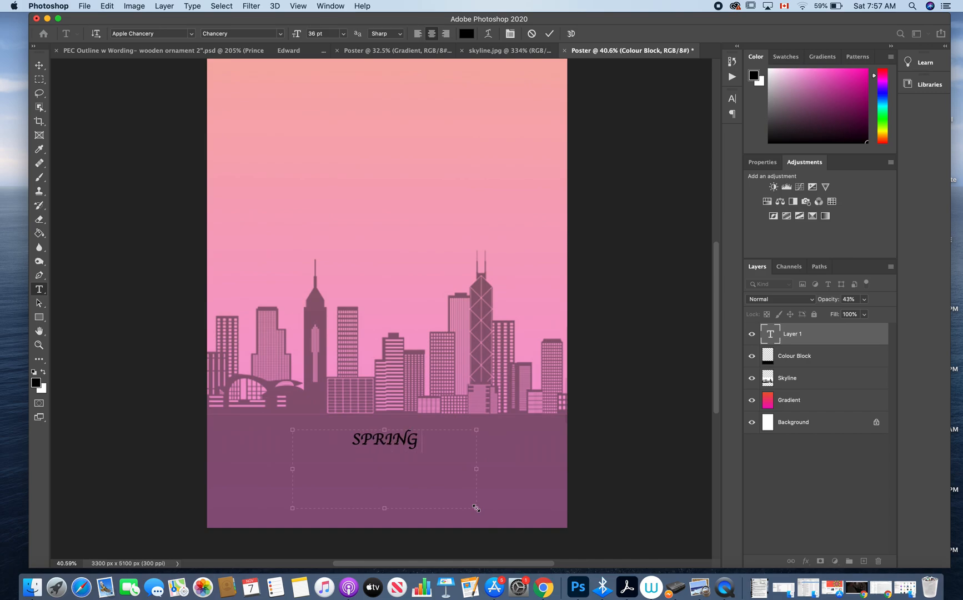
{"action": "type", "text": " 2021 "}
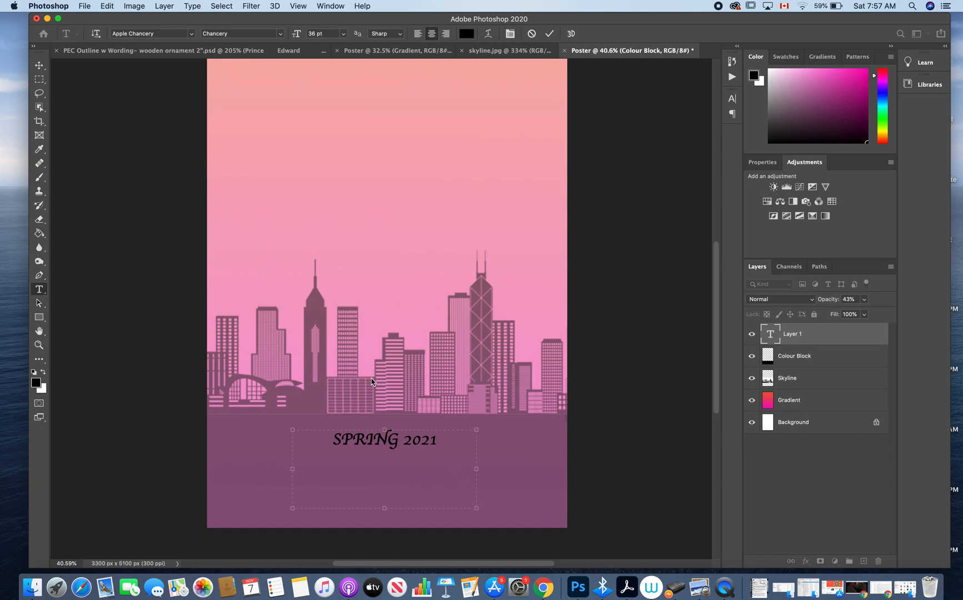
{"action": "type", "text": "www.RightTimeMovie."}
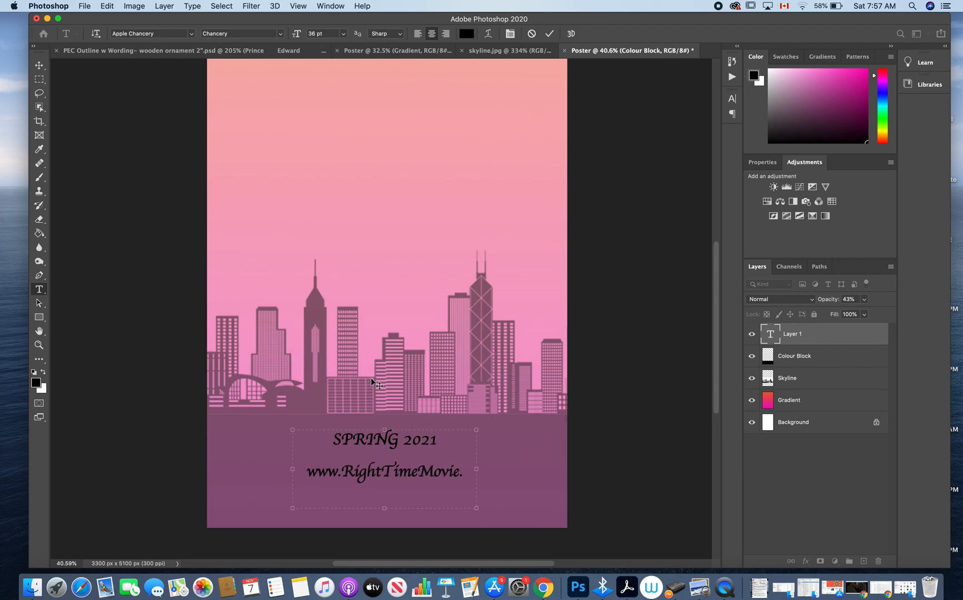
{"action": "type", "text": "com"}
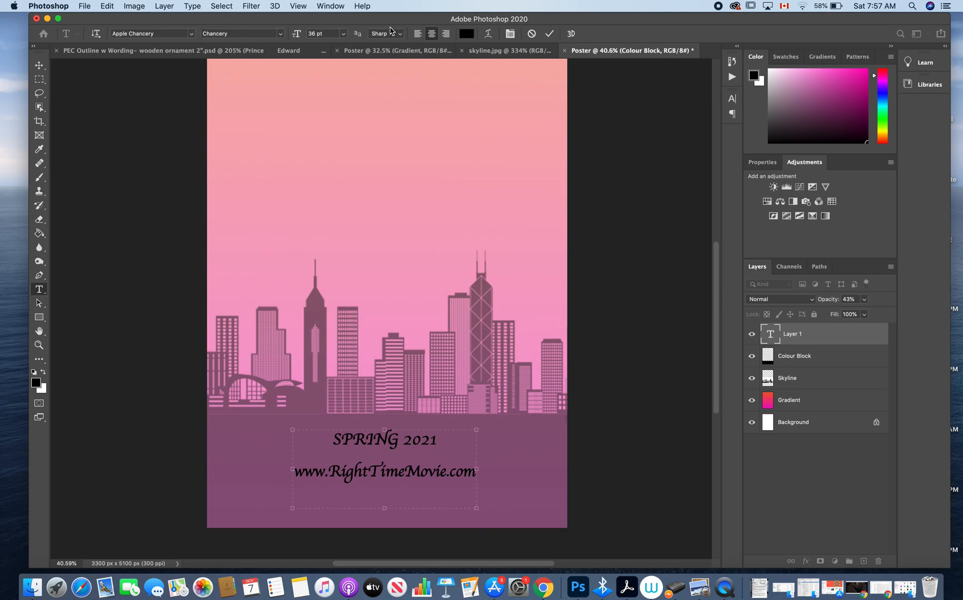
- Change the font of both text lines on the colour block to Myriad Pro
{"action": "left_click", "coordinate": [510, 34]}
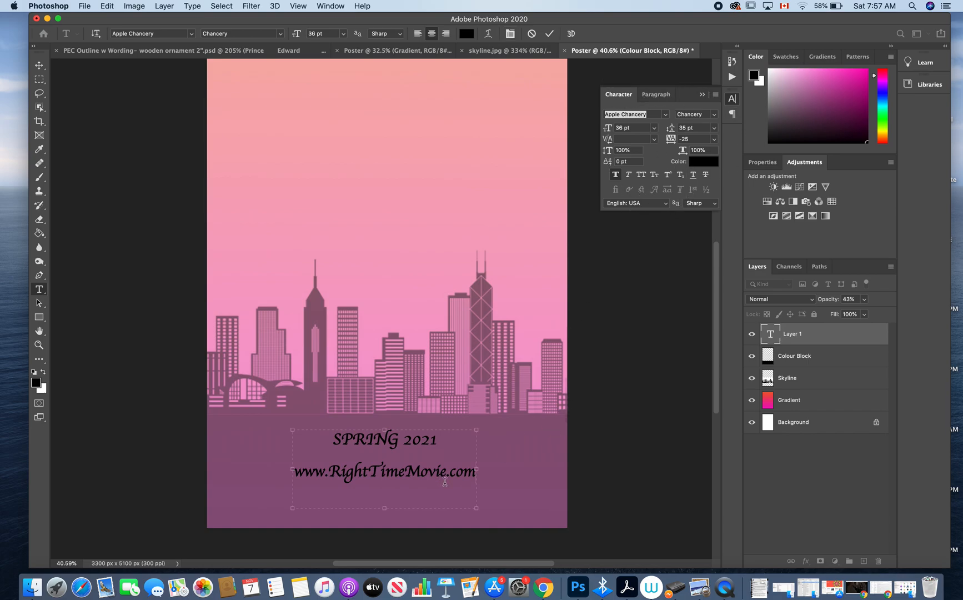
{"action": "key", "text": "super+a"}
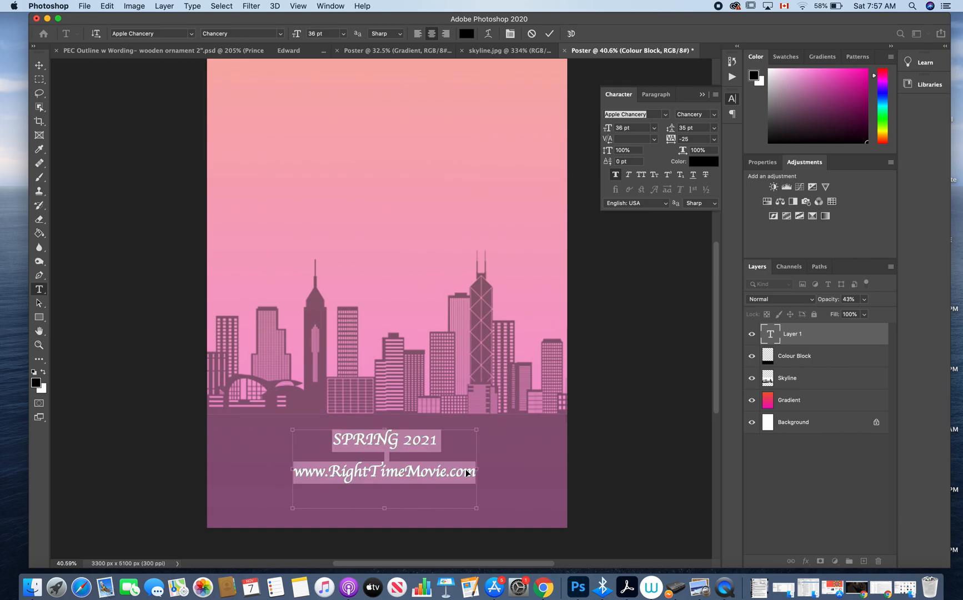
{"action": "left_click", "coordinate": [665, 114]}
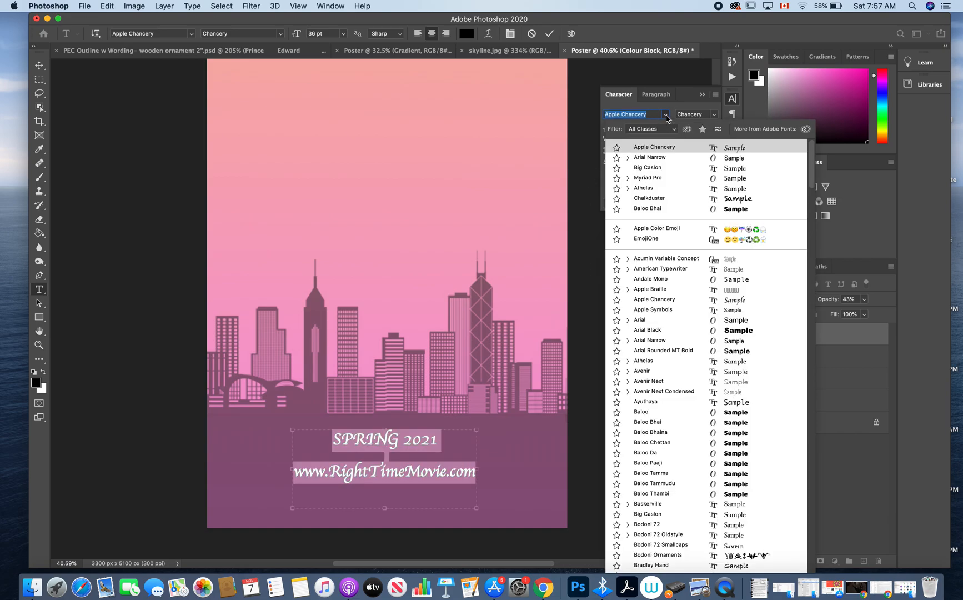
{"action": "left_click", "coordinate": [675, 178]}
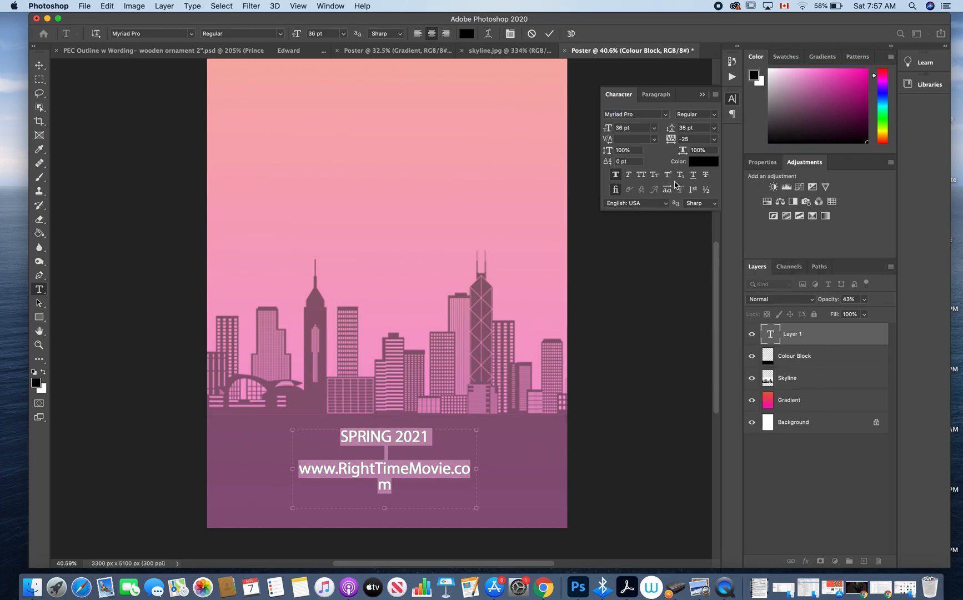
- Colour all the text on the colour block light grey (#cdcccc)
{"action": "left_click", "coordinate": [429, 468]}
{"action": "key", "text": "super+a"}
{"action": "left_click", "coordinate": [703, 161]}
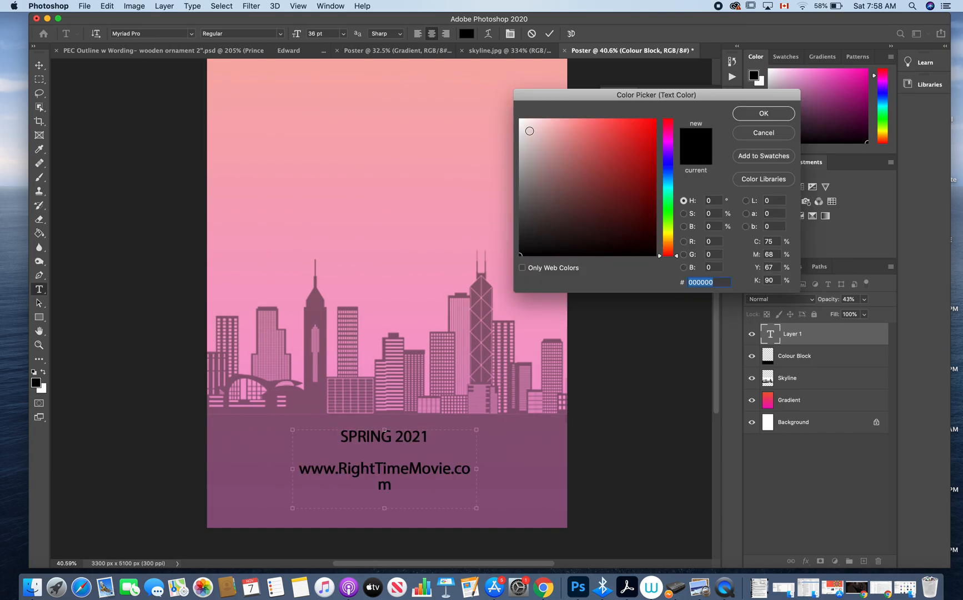
{"action": "left_click", "coordinate": [519, 143]}
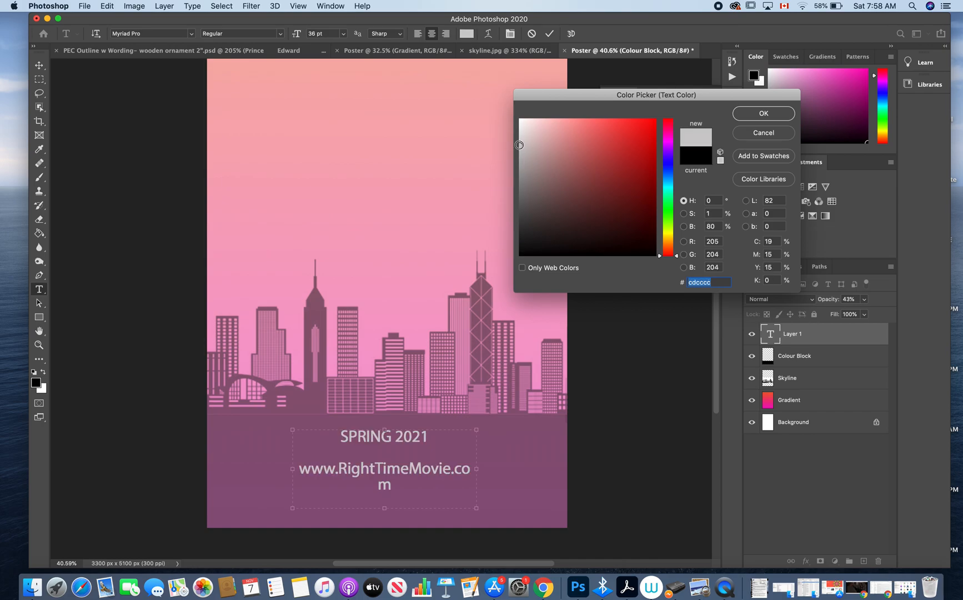
{"action": "left_click", "coordinate": [763, 113]}
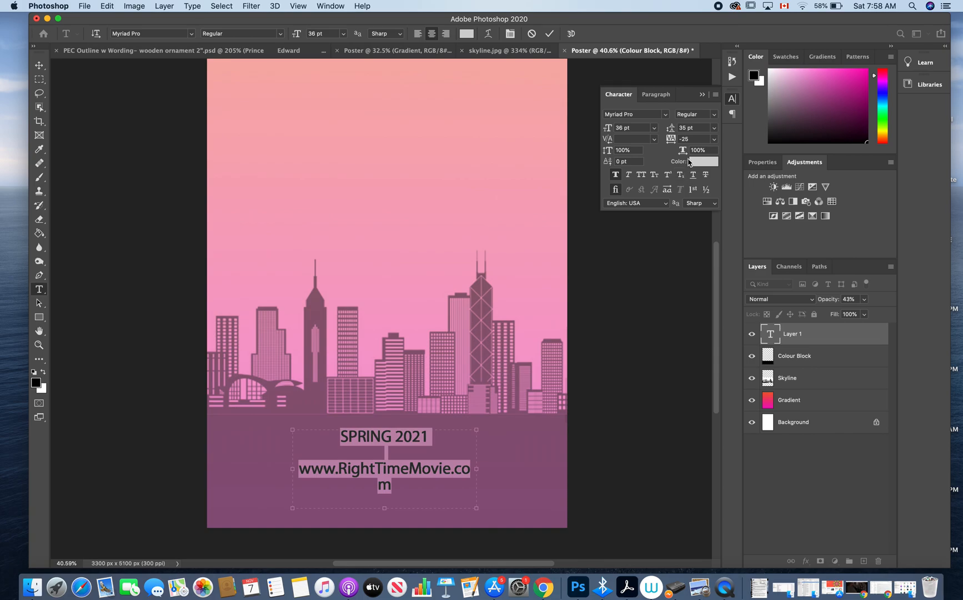
- Set the website line to 18 pt without faux bold and commit the text edit
{"action": "left_click_drag", "start_coordinate": [416, 485], "coordinate": [294, 471]}
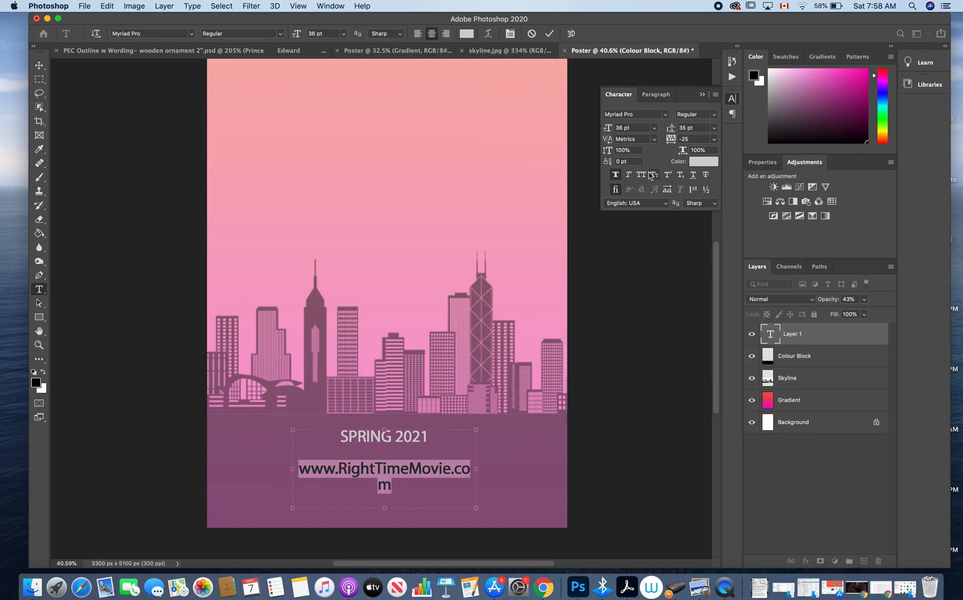
{"action": "left_click", "coordinate": [654, 128]}
{"action": "left_click", "coordinate": [639, 215]}
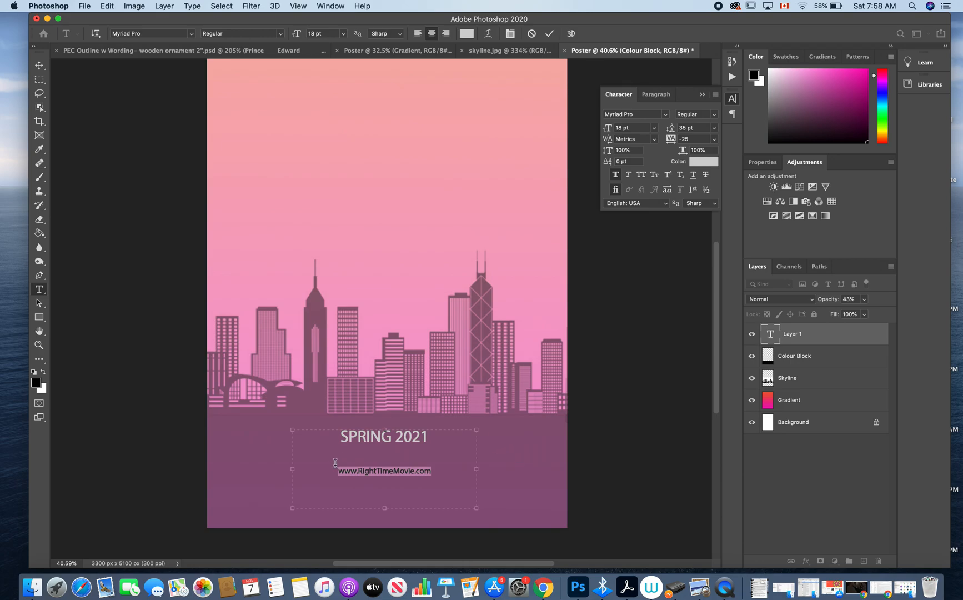
{"action": "left_click", "coordinate": [617, 176]}
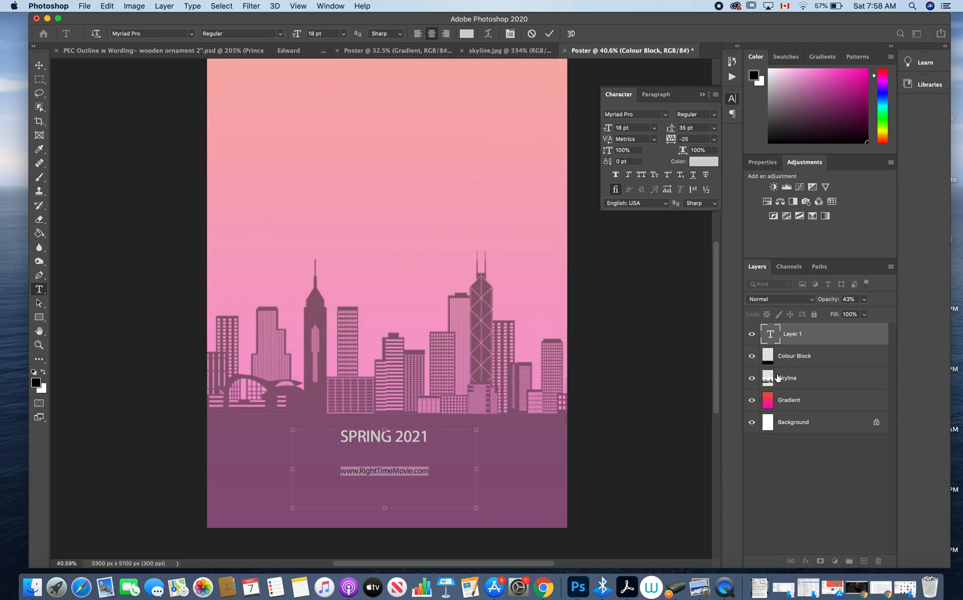
{"action": "left_click", "coordinate": [802, 346]}
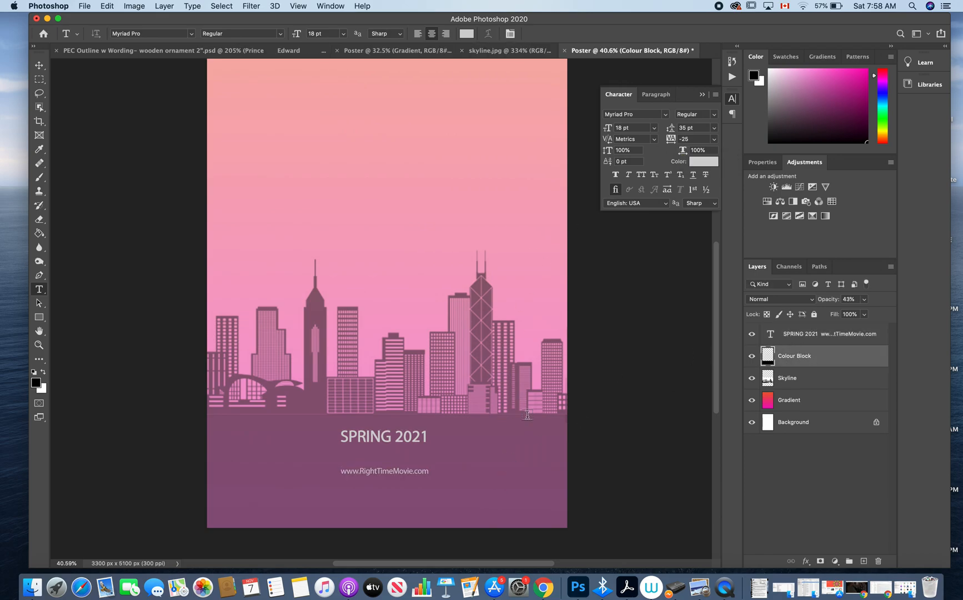
- Add a vertical guide at 50% of the poster's width
{"action": "scroll", "coordinate": [399, 424], "scroll_direction": "up", "scroll_amount": 5}
{"action": "scroll", "coordinate": [399, 423], "scroll_direction": "down", "scroll_amount": 2}
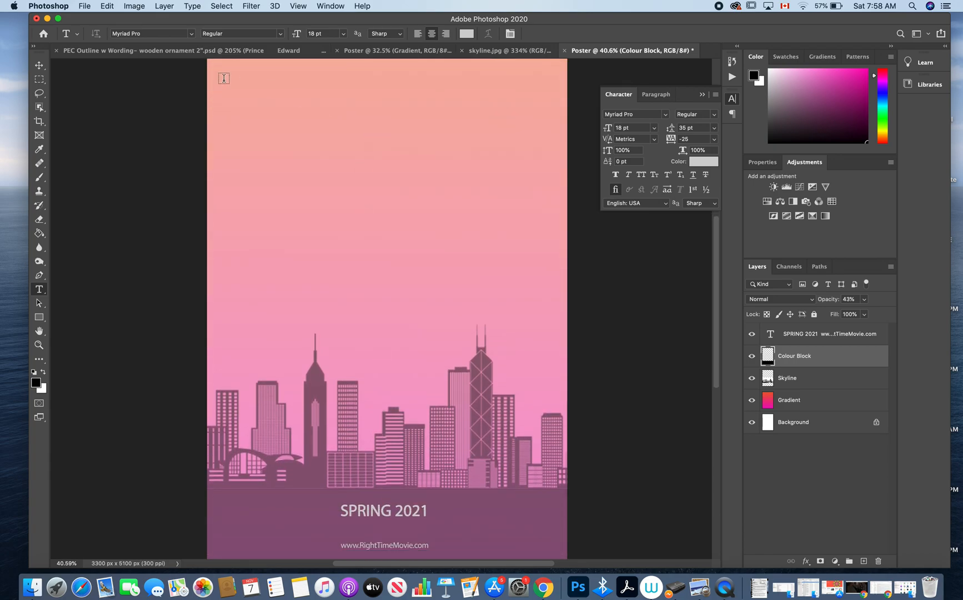
{"action": "left_click", "coordinate": [296, 6]}
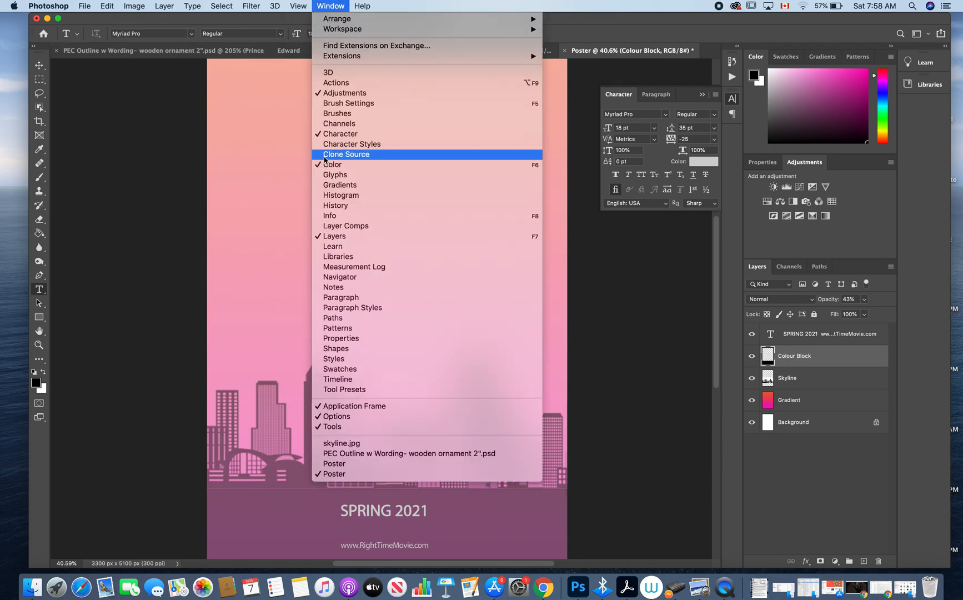
{"action": "mouse_move", "coordinate": [245, 3]}
{"action": "mouse_move", "coordinate": [298, 5]}
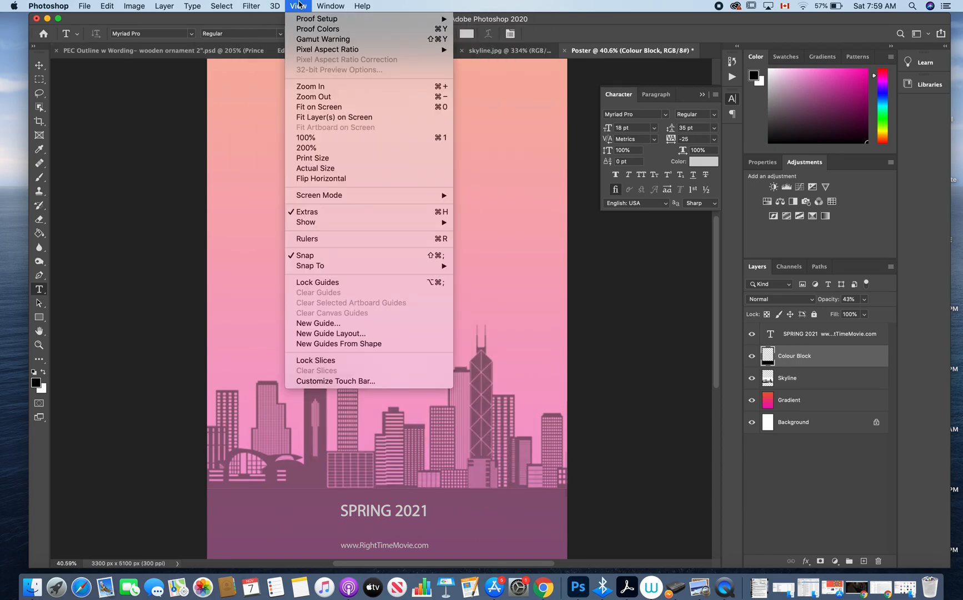
{"action": "left_click", "coordinate": [307, 325]}
{"action": "left_click", "coordinate": [443, 294]}
{"action": "type", "text": "50"}
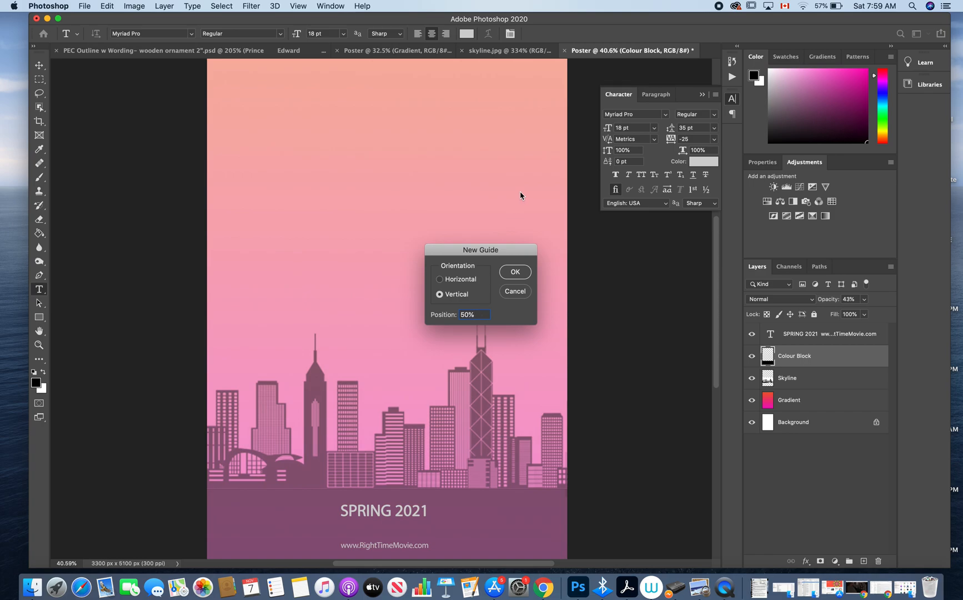
{"action": "left_click", "coordinate": [514, 275]}
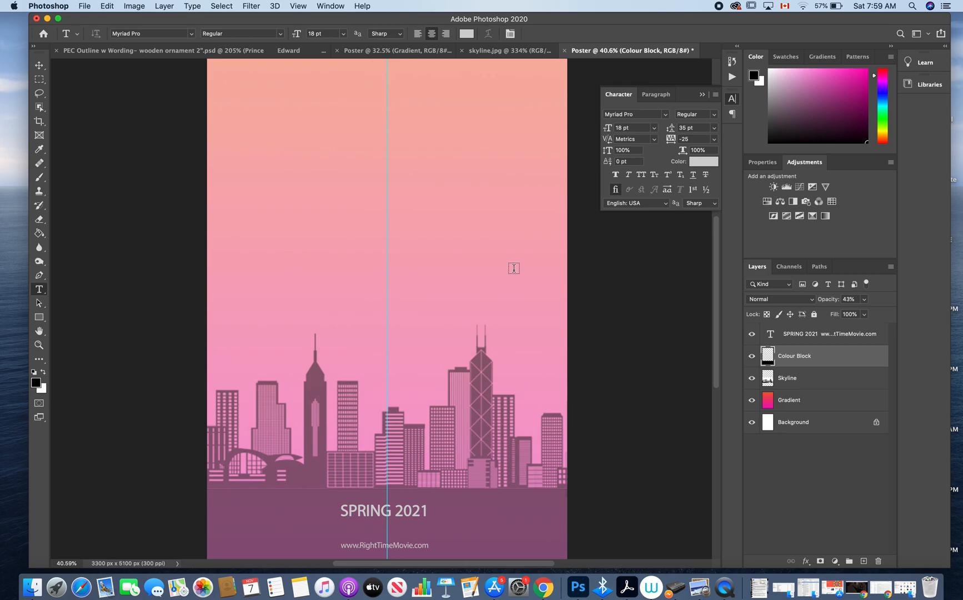
- Move the "SPRING 2021" text layer about 23 px sideways and 22 px up so that it is centred on the vertical guide
{"action": "left_click", "coordinate": [41, 66]}
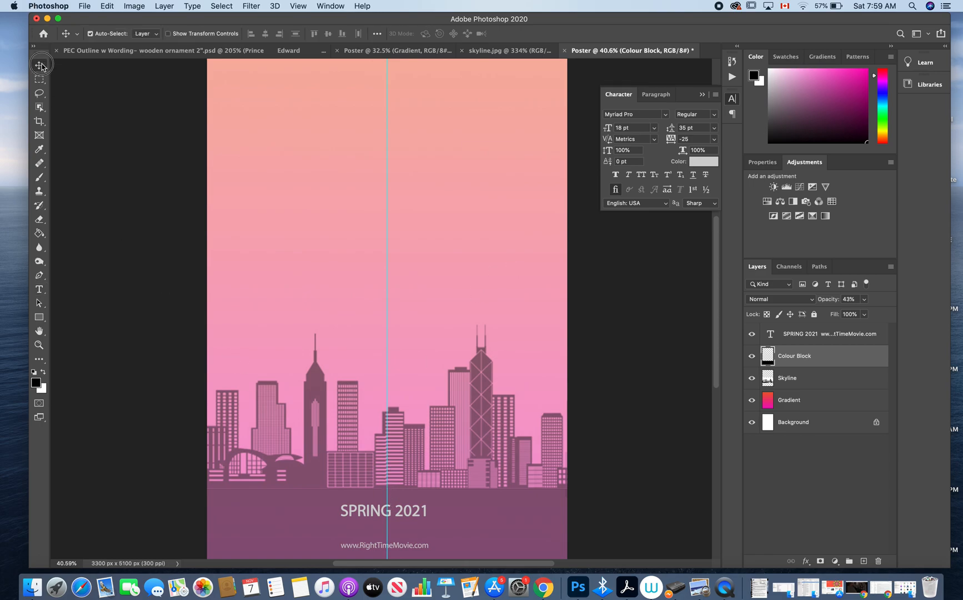
{"action": "mouse_move", "coordinate": [409, 520]}
{"action": "left_mouse_down"}
{"action": "mouse_move", "coordinate": [396, 518]}
{"action": "mouse_move", "coordinate": [409, 520]}
{"action": "left_mouse_up"}
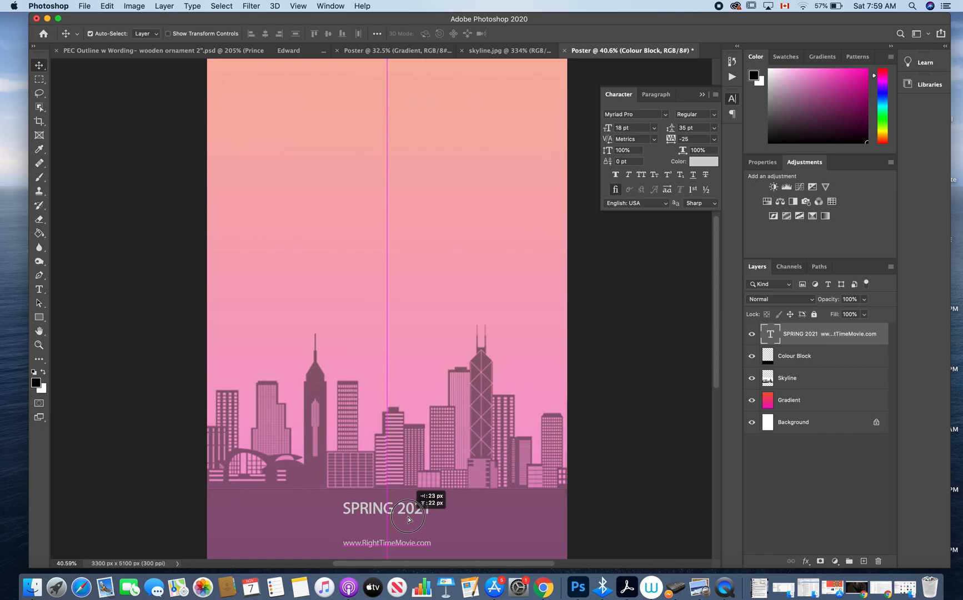
{"action": "left_click_drag", "start_coordinate": [409, 520], "coordinate": [409, 520]}
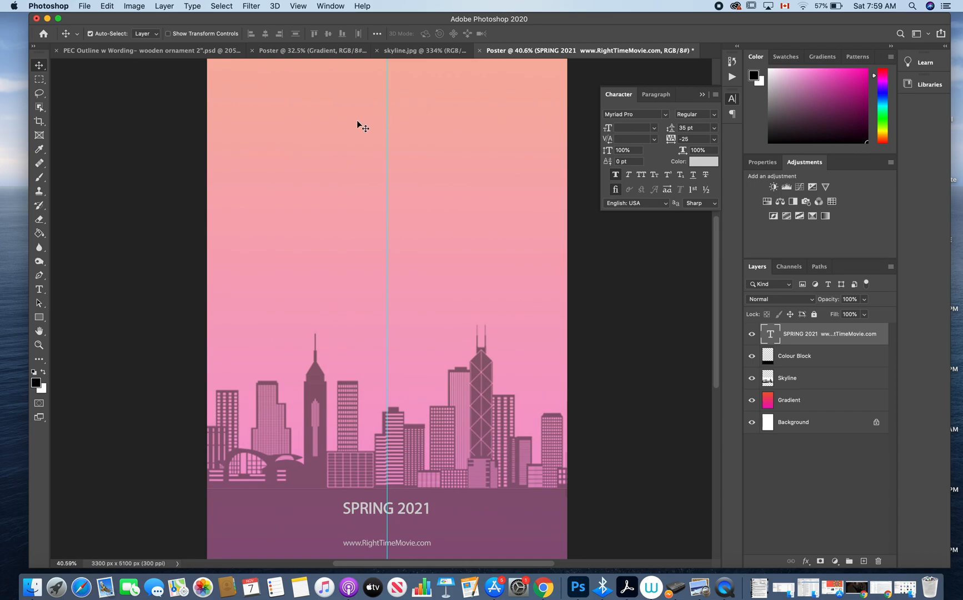
- Create a text box in the sky above the skyline and enter "right time" at 48 pt
{"action": "scroll", "coordinate": [396, 300], "scroll_direction": "down", "scroll_amount": 3}
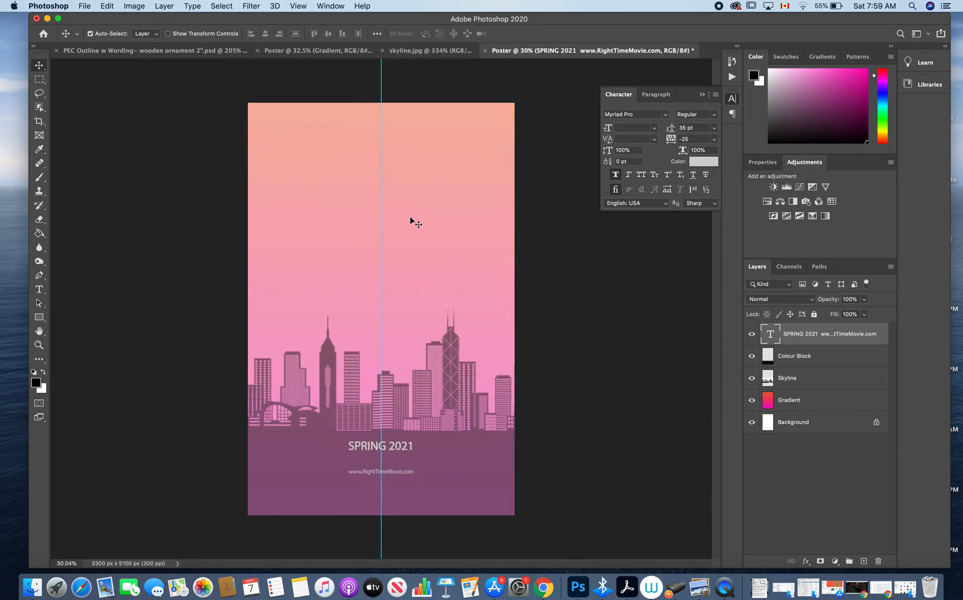
{"action": "left_click", "coordinate": [39, 289]}
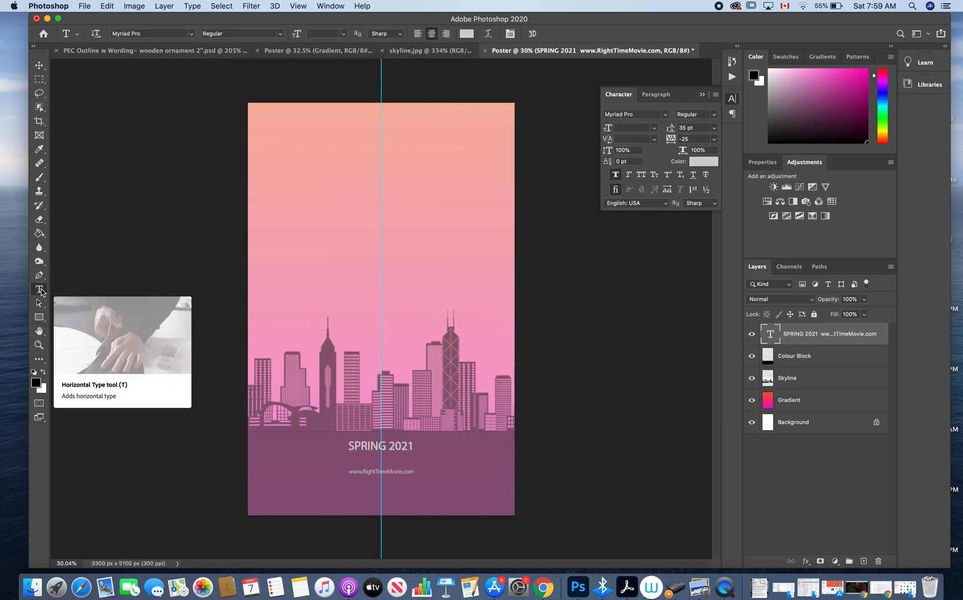
{"action": "left_click_drag", "start_coordinate": [317, 198], "coordinate": [461, 296]}
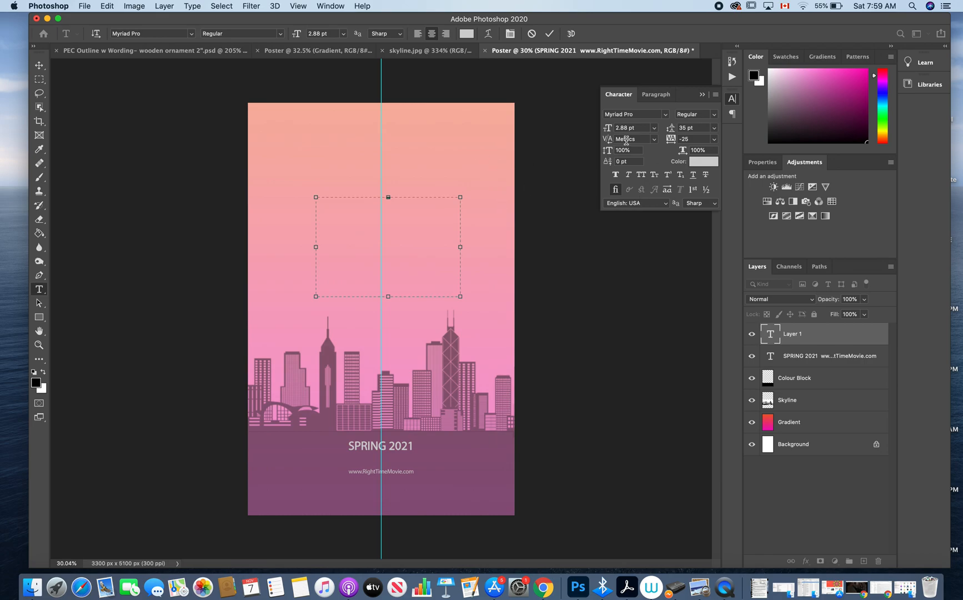
{"action": "left_click", "coordinate": [654, 128]}
{"action": "left_click", "coordinate": [637, 250]}
- Set the "right time" title's font size to 150 pt and its leading to Auto
{"action": "left_click_drag", "start_coordinate": [632, 127], "coordinate": [606, 130]}
{"action": "type", "text": "150"}
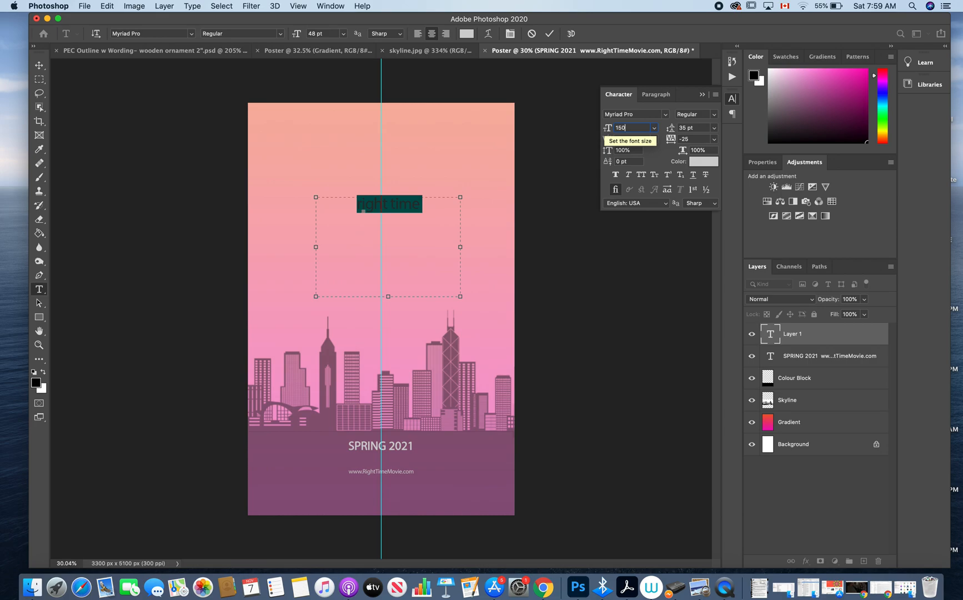
{"action": "key", "text": "Return"}
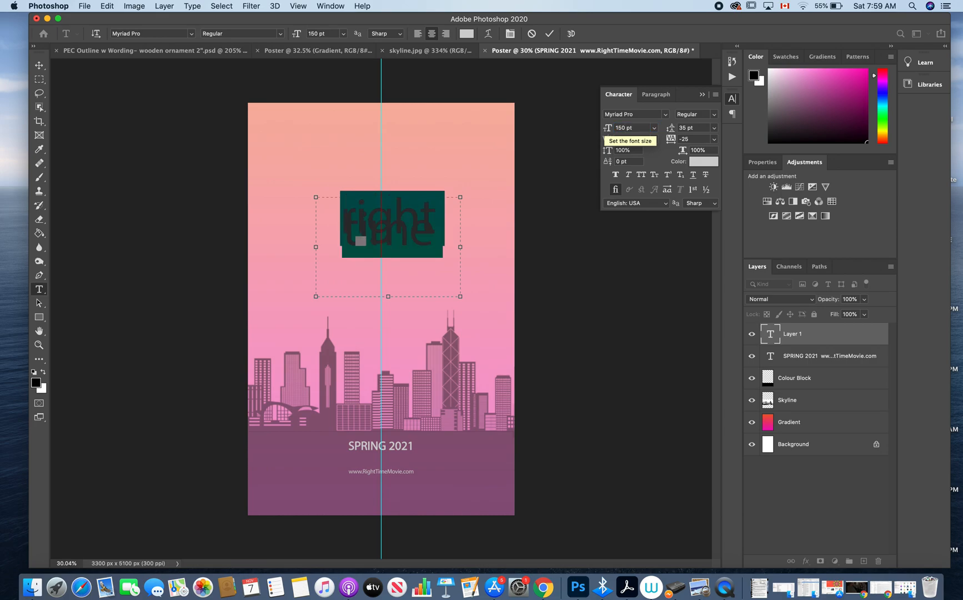
{"action": "left_click", "coordinate": [714, 129]}
{"action": "left_click", "coordinate": [701, 138]}
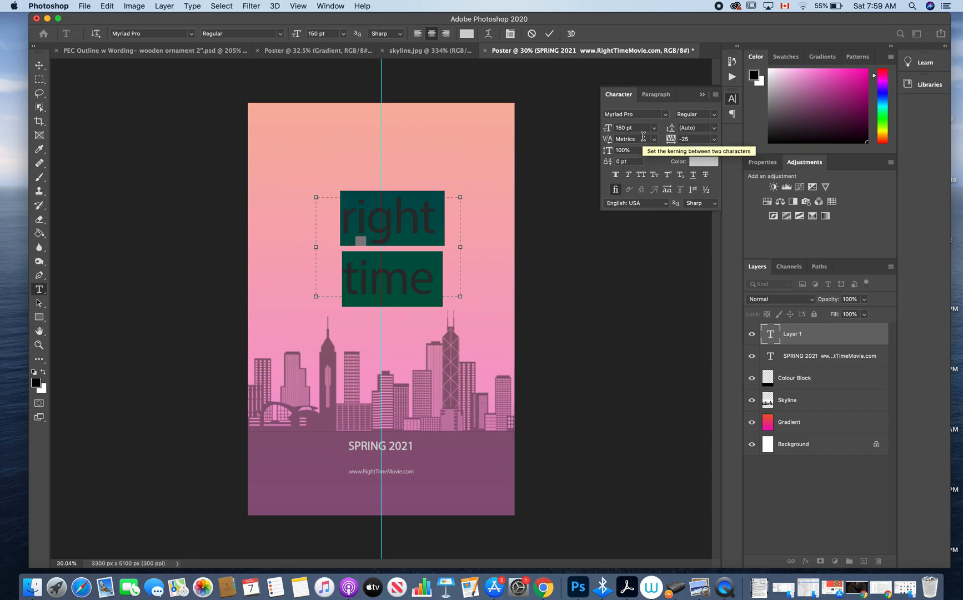
- Change the "right time" title's font to PT Serif Caption
{"action": "left_click", "coordinate": [667, 115]}
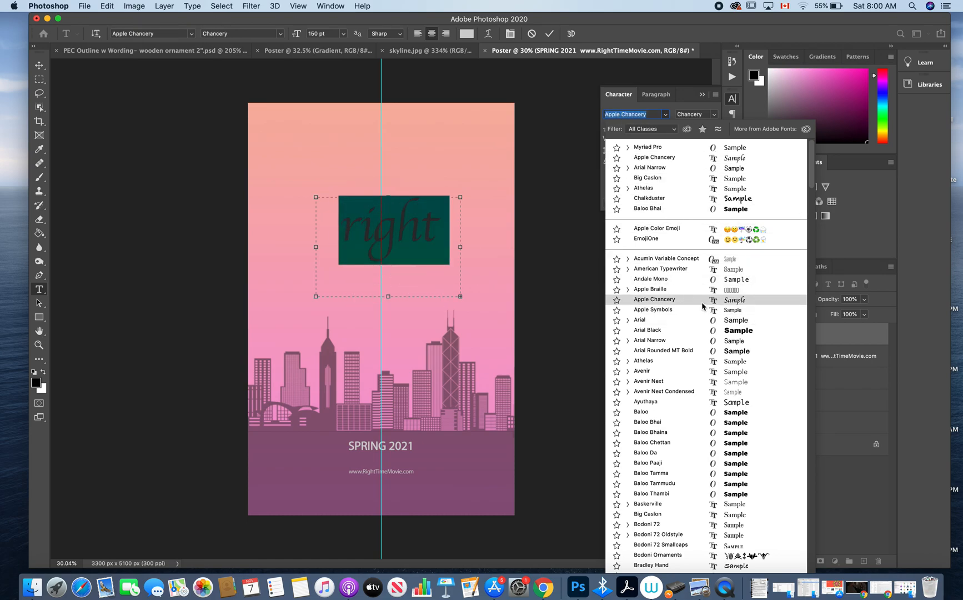
{"action": "scroll", "coordinate": [698, 490], "scroll_direction": "down", "scroll_amount": 2}
{"action": "scroll", "coordinate": [698, 490], "scroll_direction": "down", "scroll_amount": 3}
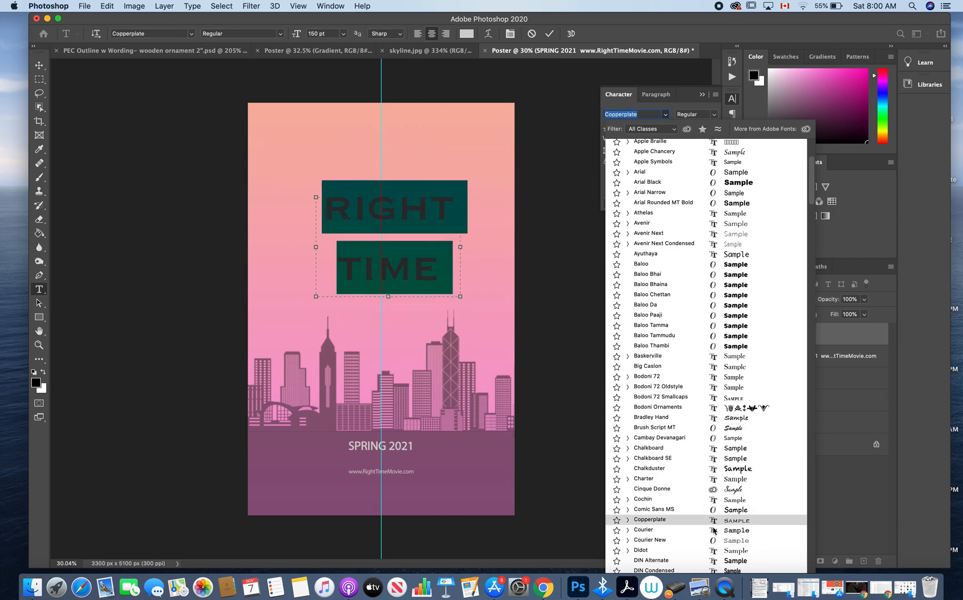
{"action": "scroll", "coordinate": [713, 561], "scroll_direction": "down", "scroll_amount": 10}
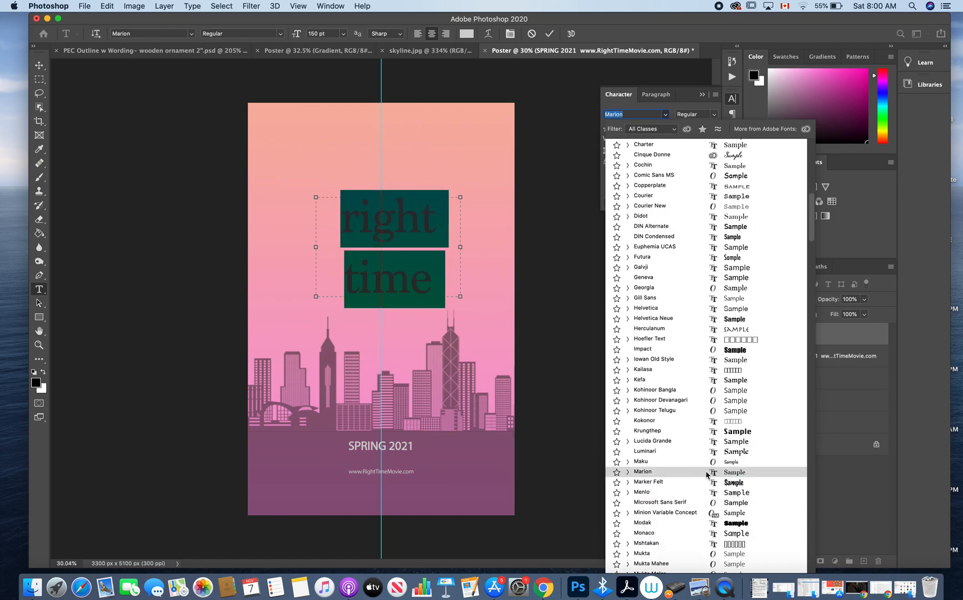
{"action": "scroll", "coordinate": [707, 509], "scroll_direction": "down", "scroll_amount": 8}
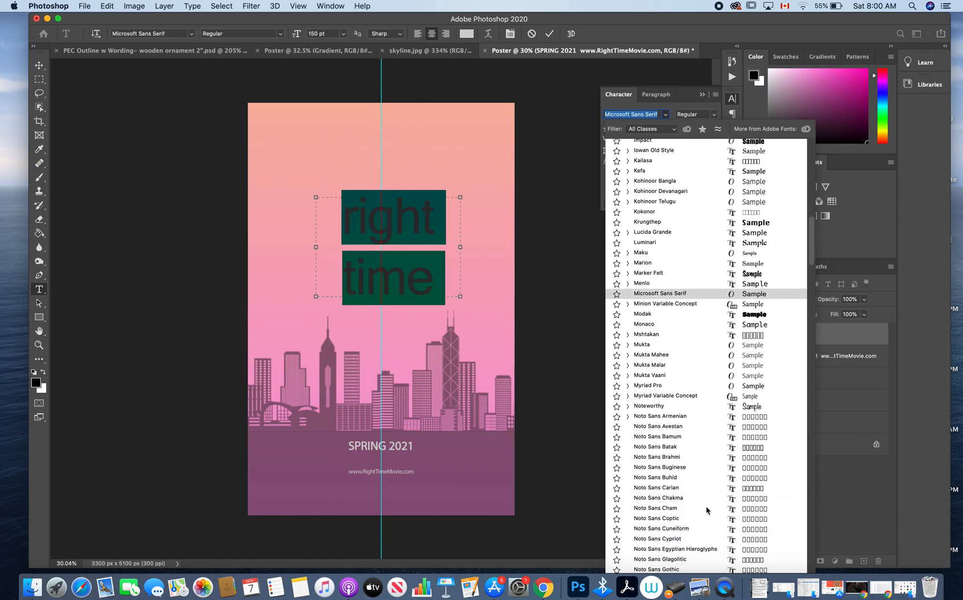
{"action": "scroll", "coordinate": [707, 509], "scroll_direction": "down", "scroll_amount": 20}
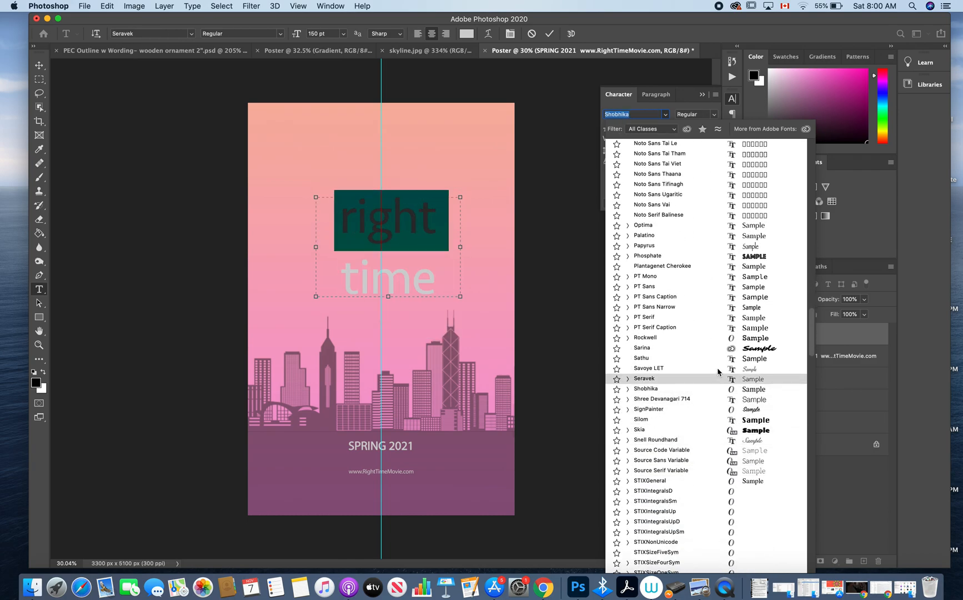
{"action": "left_click", "coordinate": [717, 327]}
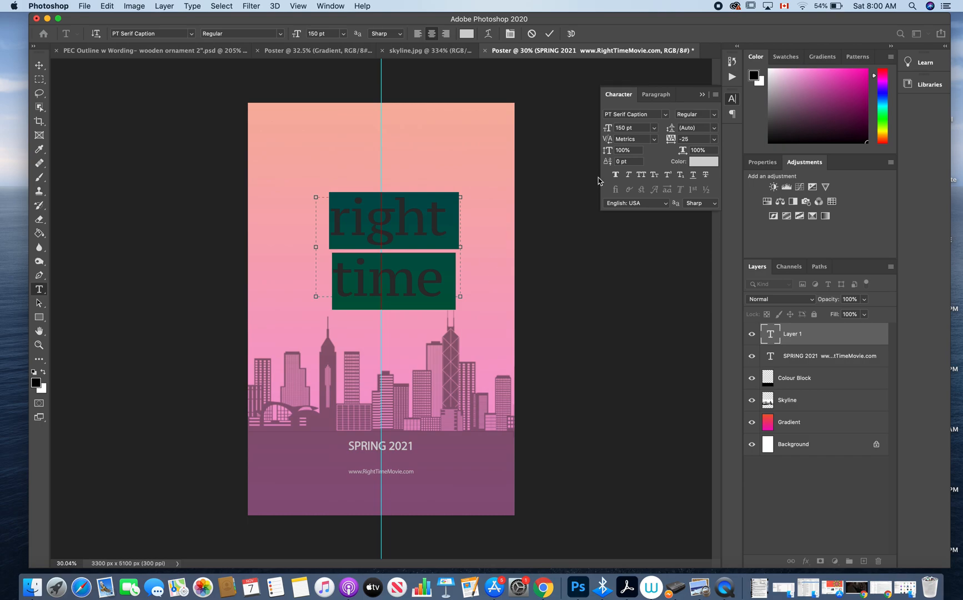
- Set the "right time" title's text colour to the muted purple-grey 877c87 and commit the text edit
{"action": "left_click", "coordinate": [704, 165]}
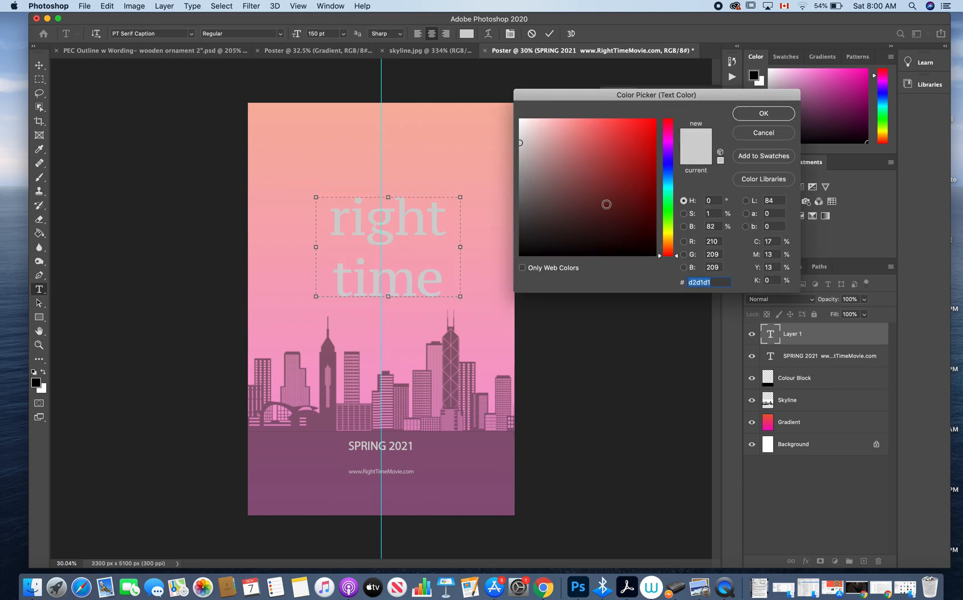
{"action": "left_click", "coordinate": [521, 200]}
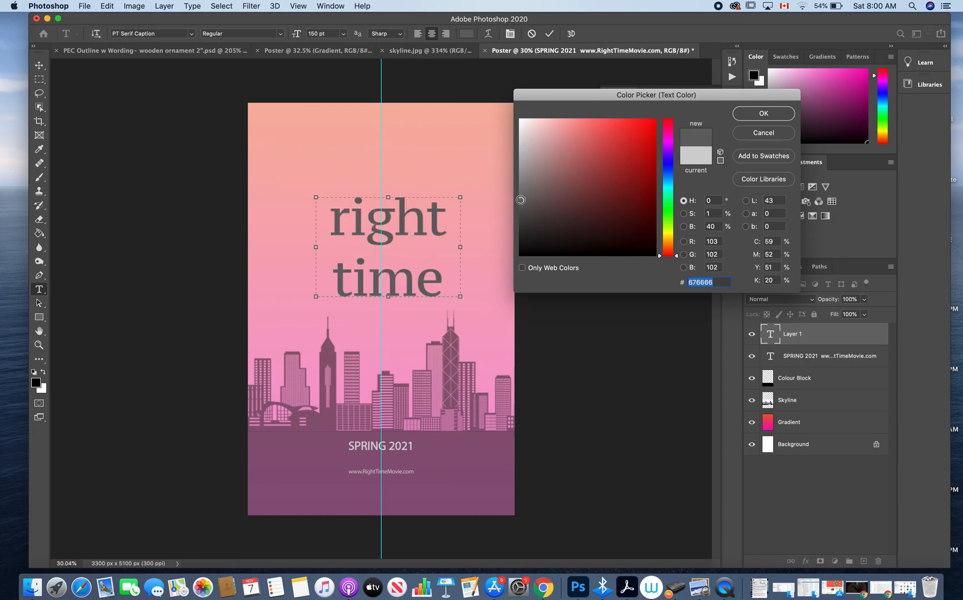
{"action": "left_click", "coordinate": [517, 192]}
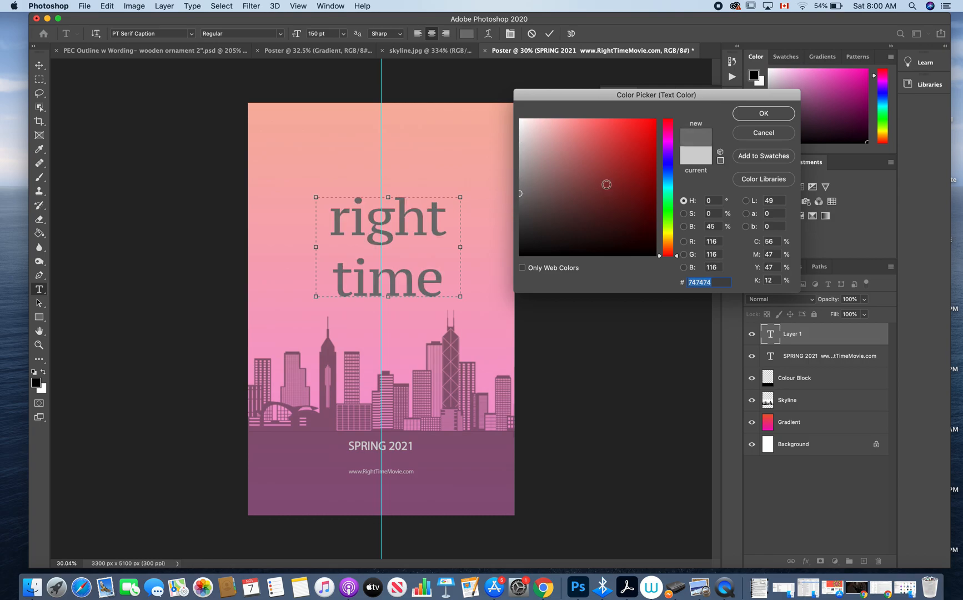
{"action": "left_click", "coordinate": [664, 143]}
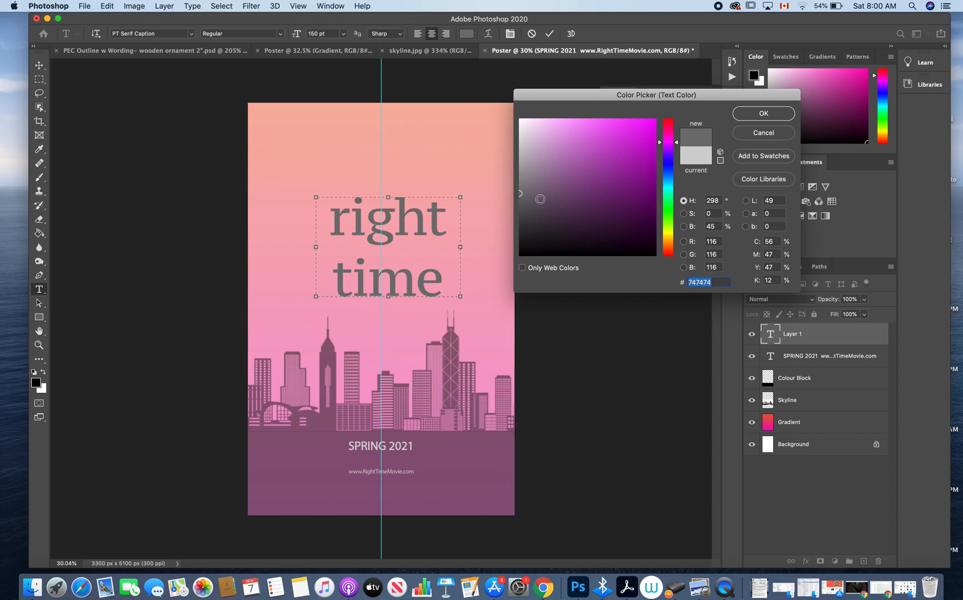
{"action": "left_click", "coordinate": [535, 197]}
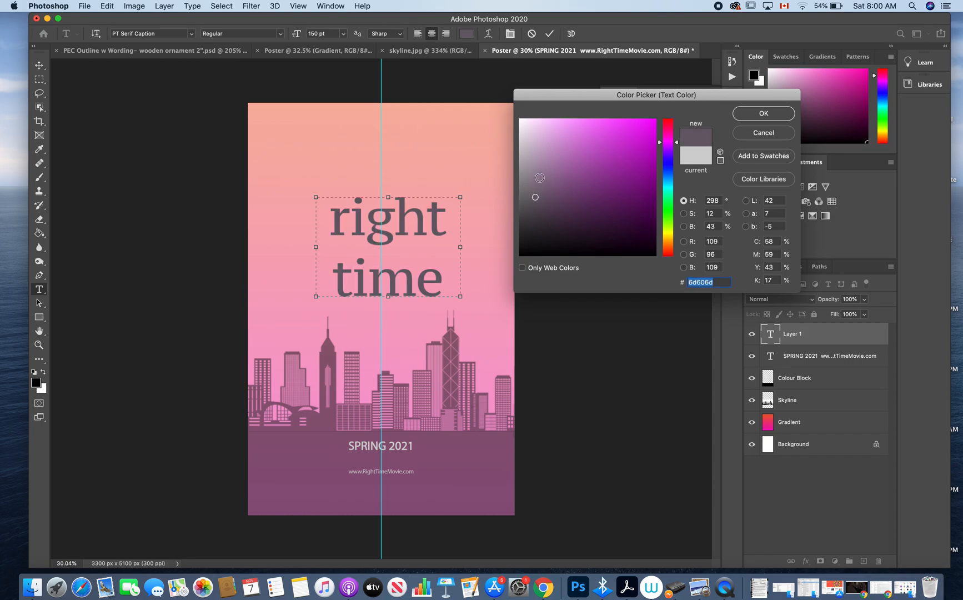
{"action": "left_click", "coordinate": [535, 189]}
{"action": "left_click", "coordinate": [530, 183]}
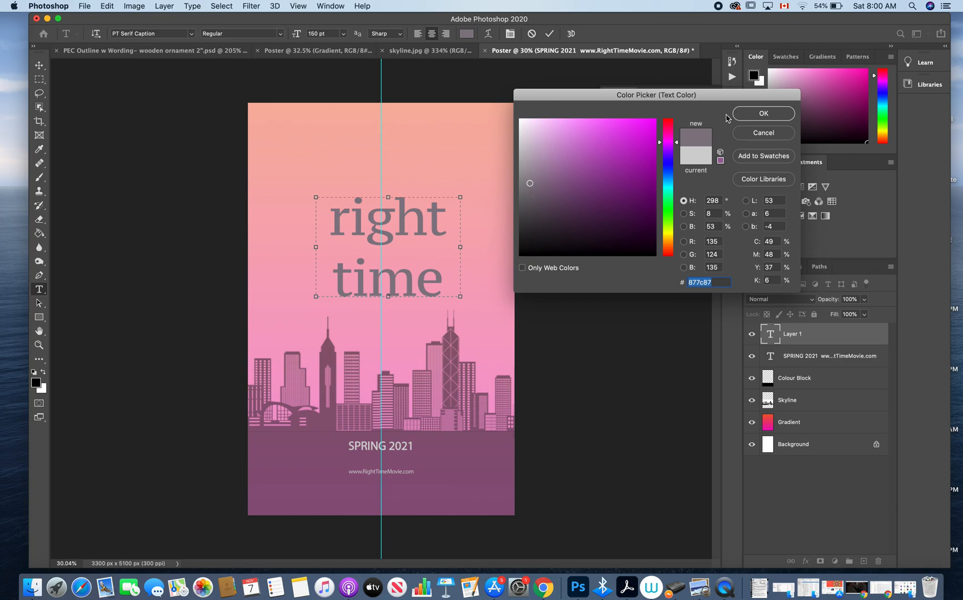
{"action": "left_click", "coordinate": [764, 114]}
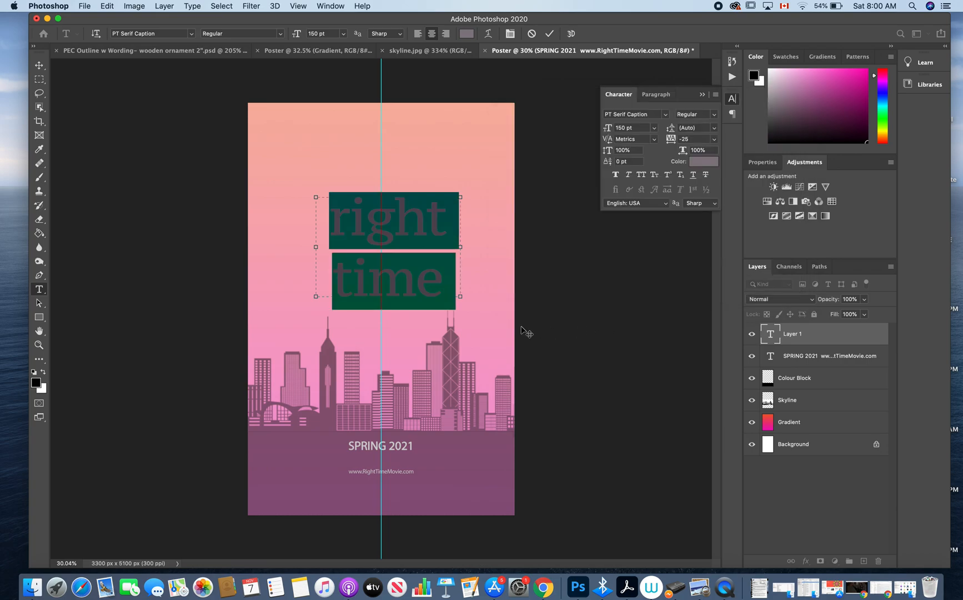
{"action": "left_click", "coordinate": [817, 339]}
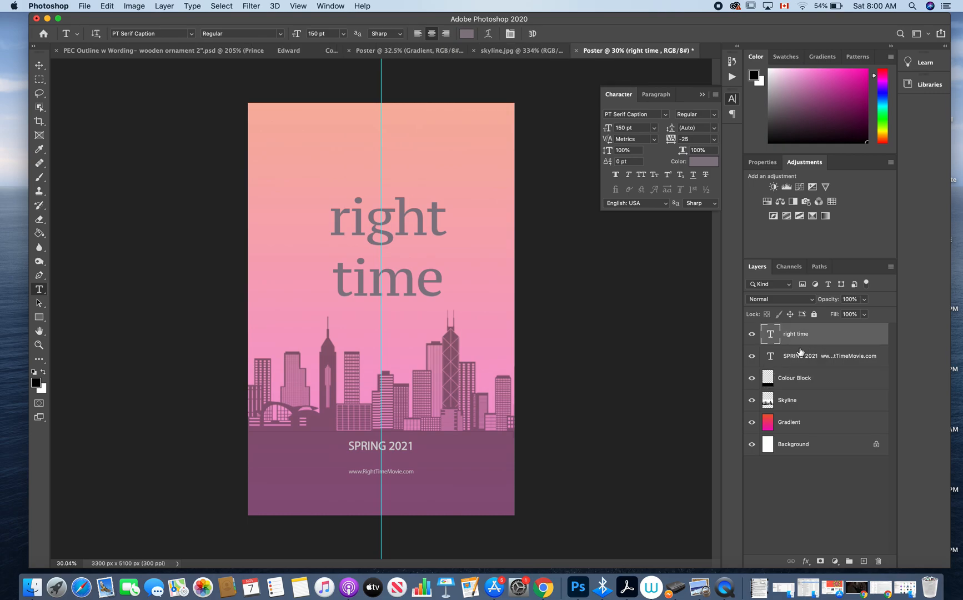
- Open the Layer Style settings for the "right time" text layer, keeping the title on the poster in view
{"action": "double_click", "coordinate": [850, 340]}
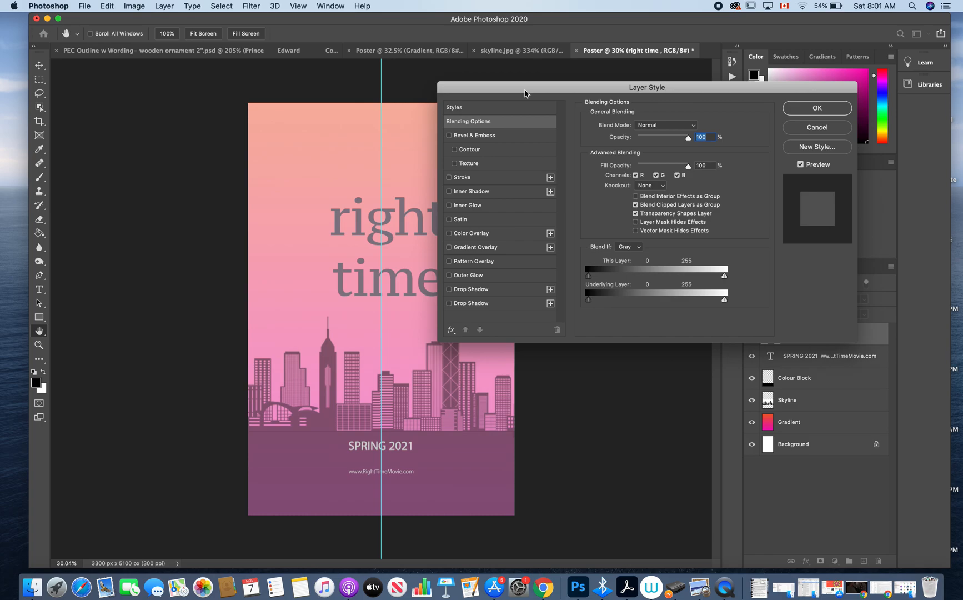
{"action": "left_click_drag", "start_coordinate": [525, 93], "coordinate": [570, 52]}
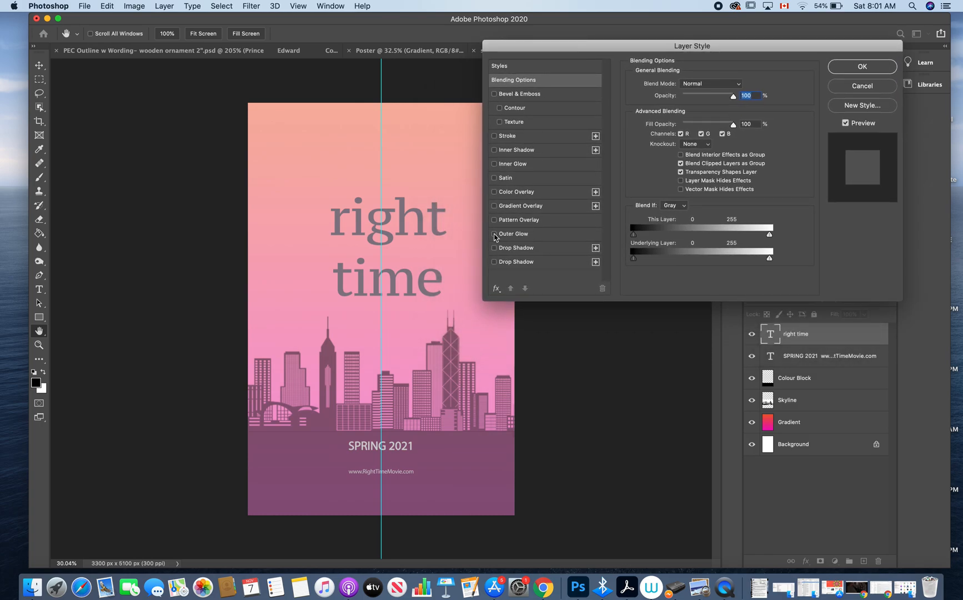
- Try the Stroke, Inner Shadow and Inner Glow effects on the "right time" title one at a time
{"action": "left_click", "coordinate": [495, 136]}
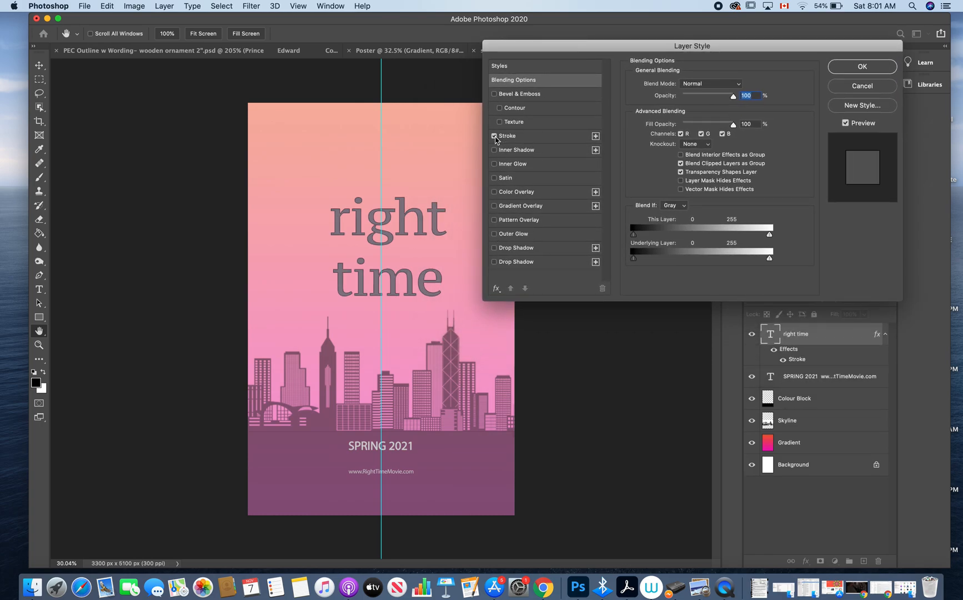
{"action": "left_click", "coordinate": [494, 136]}
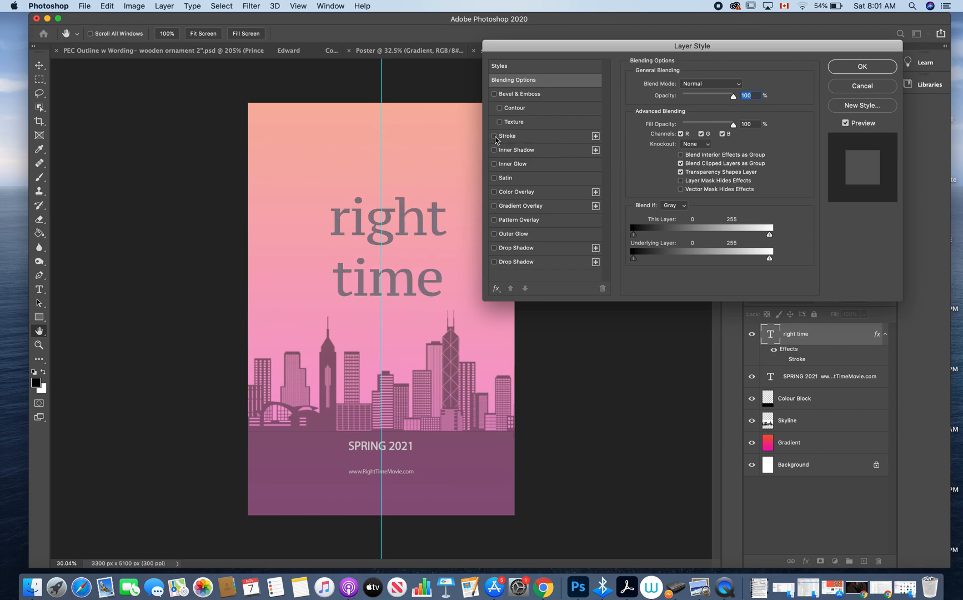
{"action": "left_click", "coordinate": [495, 150]}
{"action": "left_click", "coordinate": [494, 150]}
{"action": "left_click", "coordinate": [494, 164]}
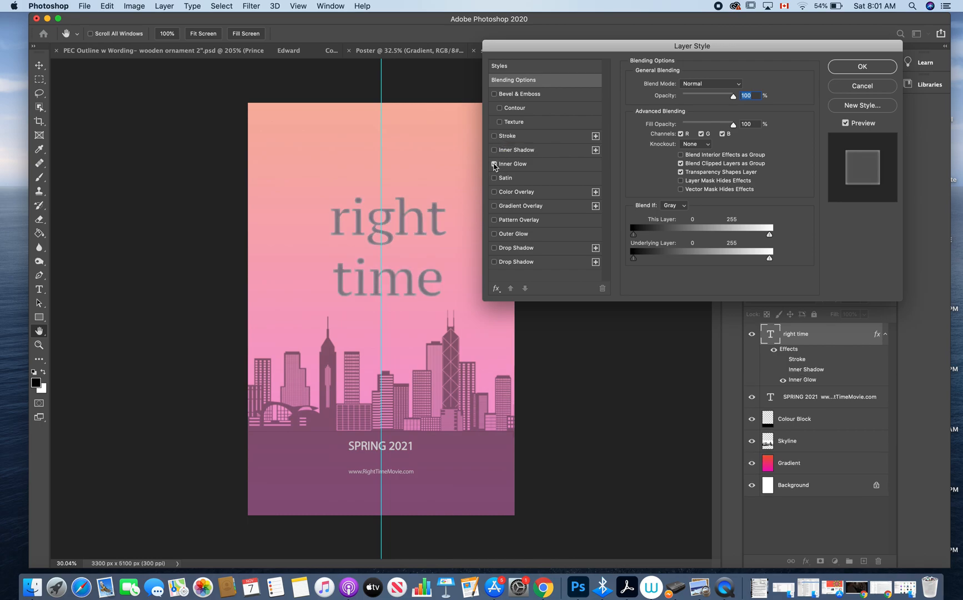
{"action": "left_click", "coordinate": [495, 164]}
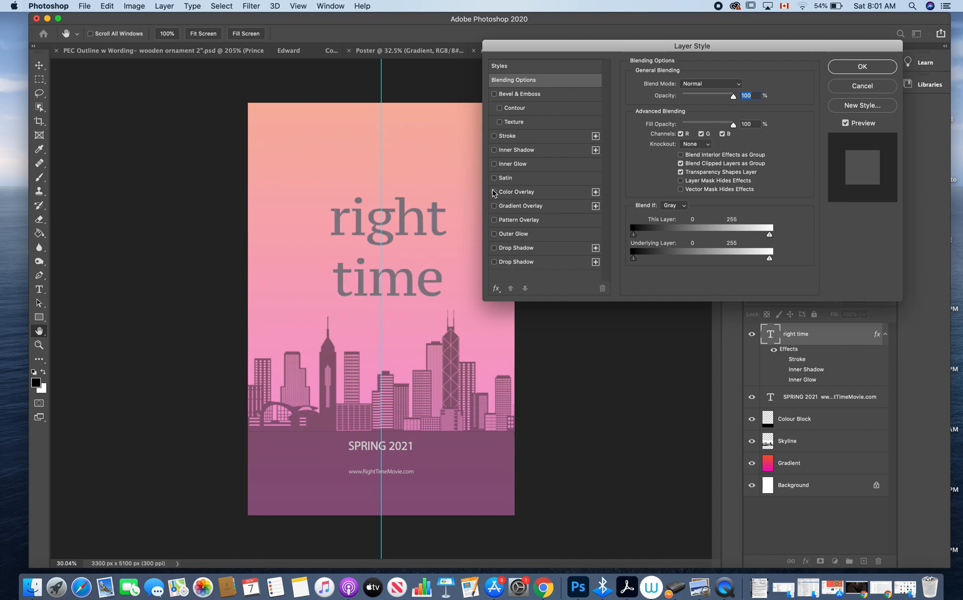
- Apply a Bevel & Emboss effect to the "right time" title with its light angle and altitude both at 37°
{"action": "left_click", "coordinate": [494, 95]}
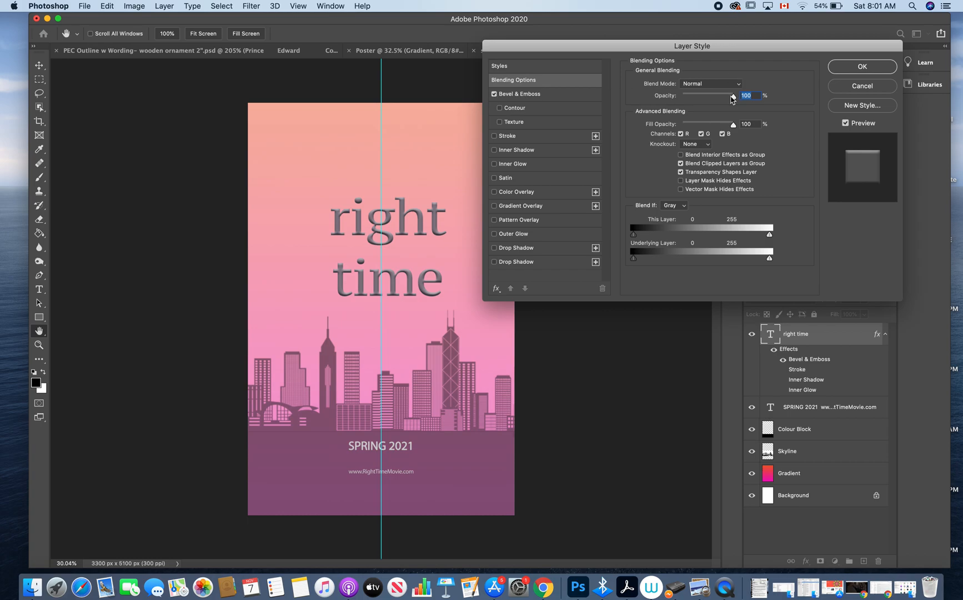
{"action": "mouse_move", "coordinate": [734, 99]}
{"action": "left_mouse_down"}
{"action": "mouse_move", "coordinate": [708, 99]}
{"action": "mouse_move", "coordinate": [737, 100]}
{"action": "left_mouse_up"}
{"action": "left_click", "coordinate": [555, 98]}
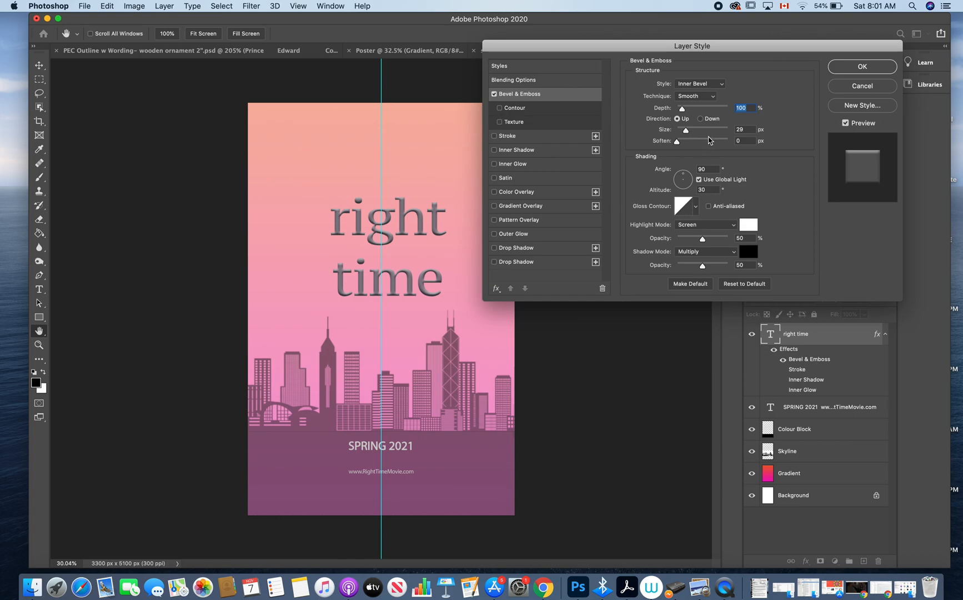
{"action": "mouse_move", "coordinate": [687, 179]}
{"action": "left_mouse_down"}
{"action": "mouse_move", "coordinate": [687, 191]}
{"action": "mouse_move", "coordinate": [687, 176]}
{"action": "left_mouse_up"}
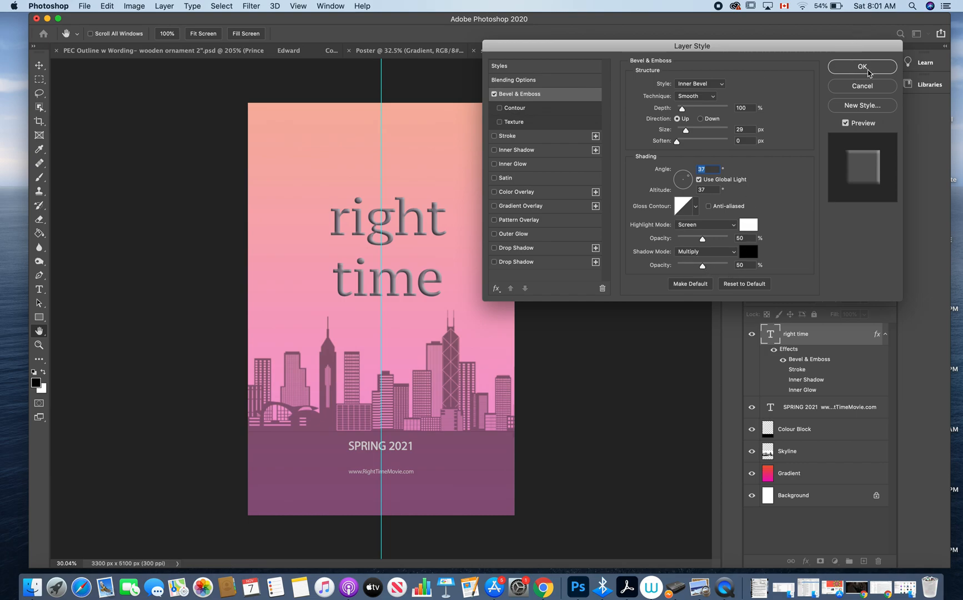
{"action": "left_click", "coordinate": [862, 66]}
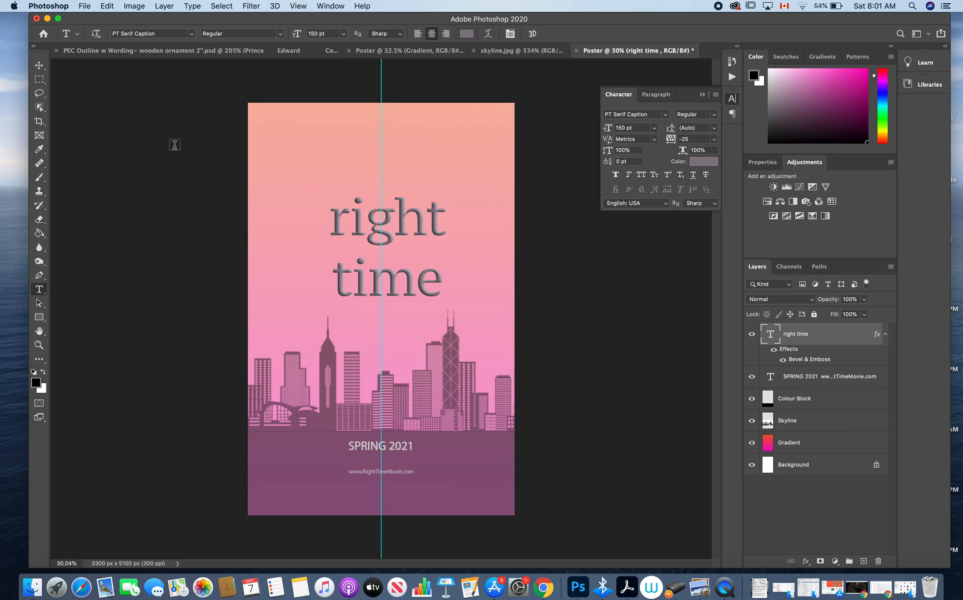
- Move the "right time" title horizontally so that it is centred on the vertical guide
{"action": "left_click", "coordinate": [39, 65]}
{"action": "left_click_drag", "start_coordinate": [411, 222], "coordinate": [404, 222]}
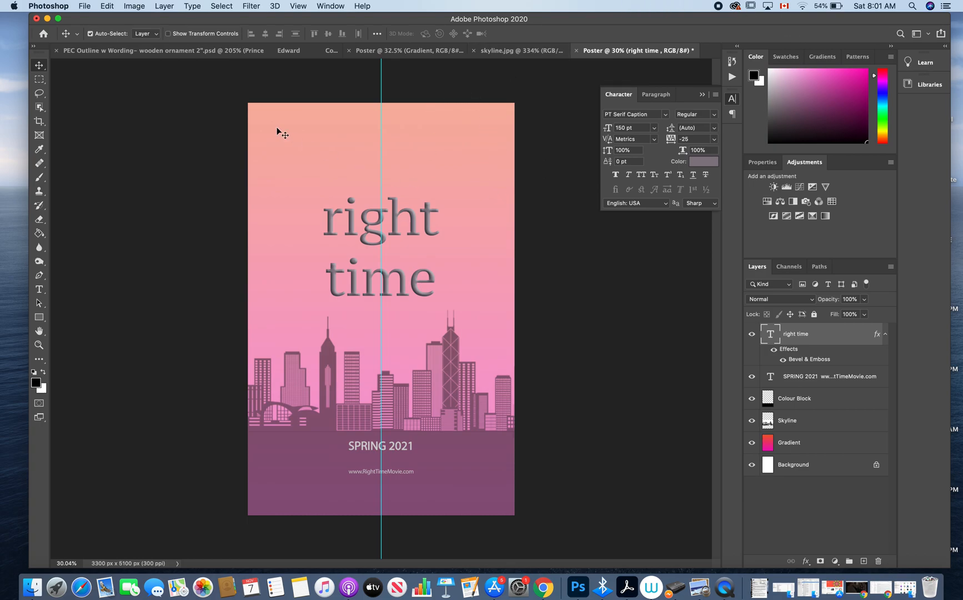
- Look at the Sample Poster reference image behind the Photoshop window and return to the poster document
{"action": "left_click", "coordinate": [47, 19]}
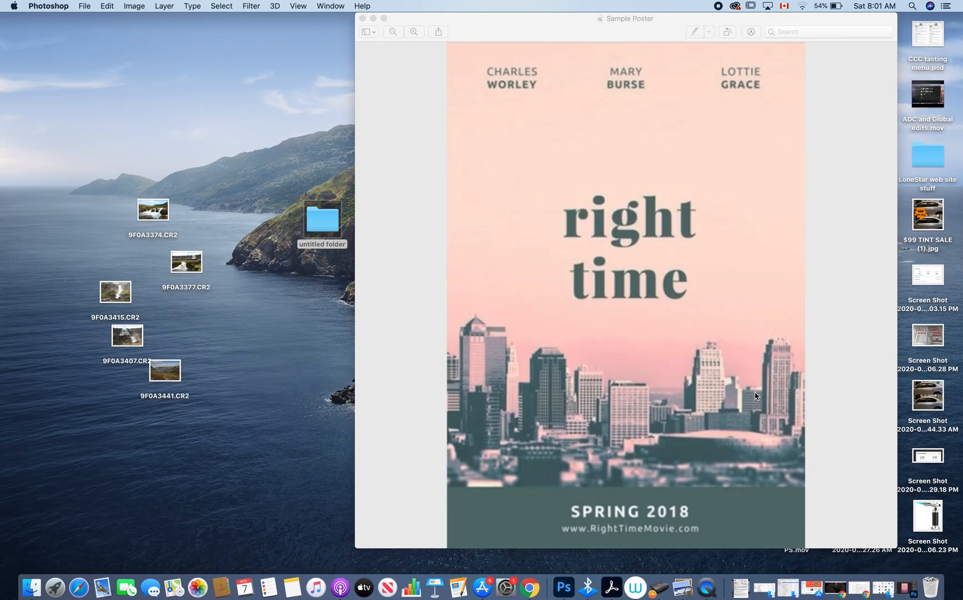
{"action": "left_click", "coordinate": [908, 589]}
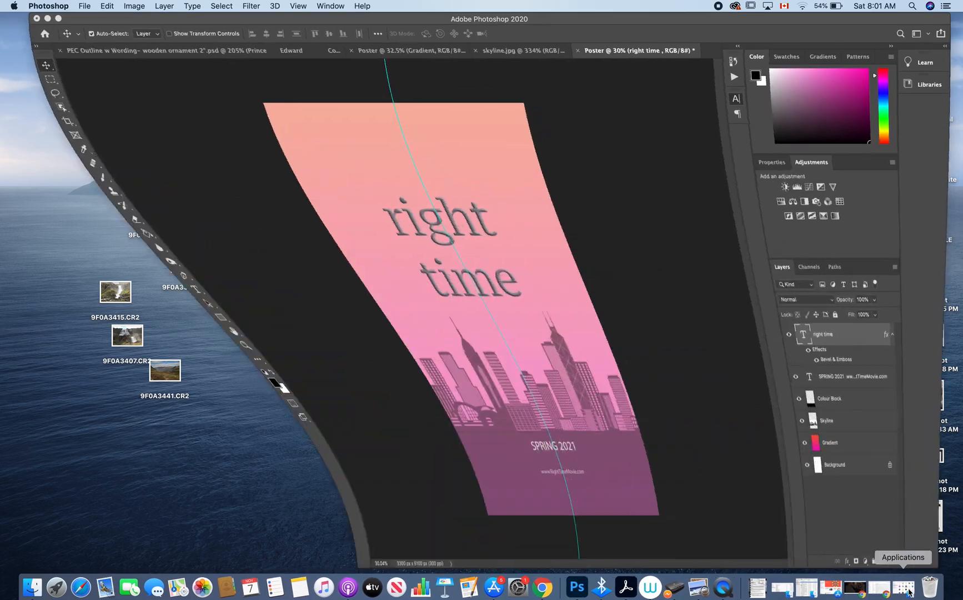